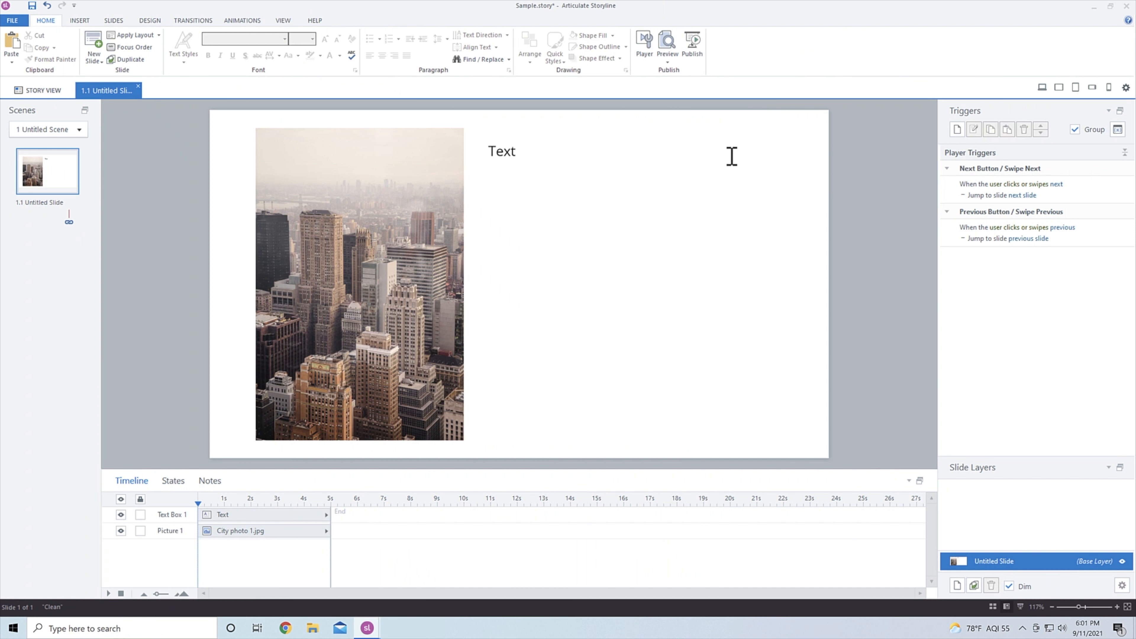
- Replace the word "Text" in the slide's text box with lorem ipsum placeholder paragraphs
{"action": "left_click", "coordinate": [731, 157]}
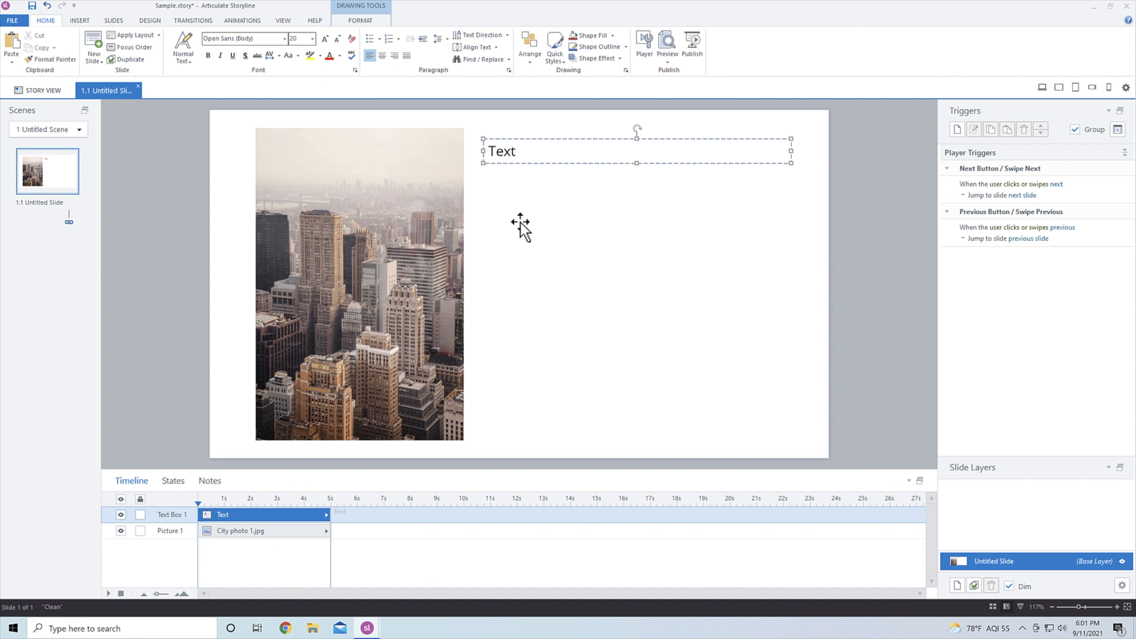
{"action": "left_click", "coordinate": [518, 232]}
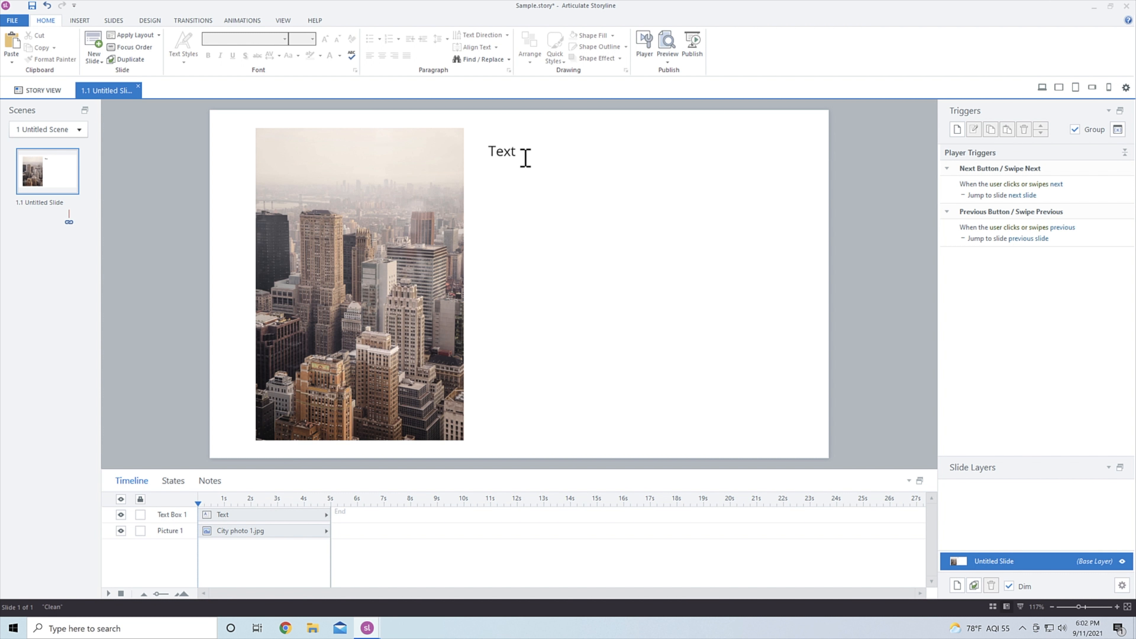
{"action": "left_click_drag", "start_coordinate": [525, 158], "coordinate": [424, 145]}
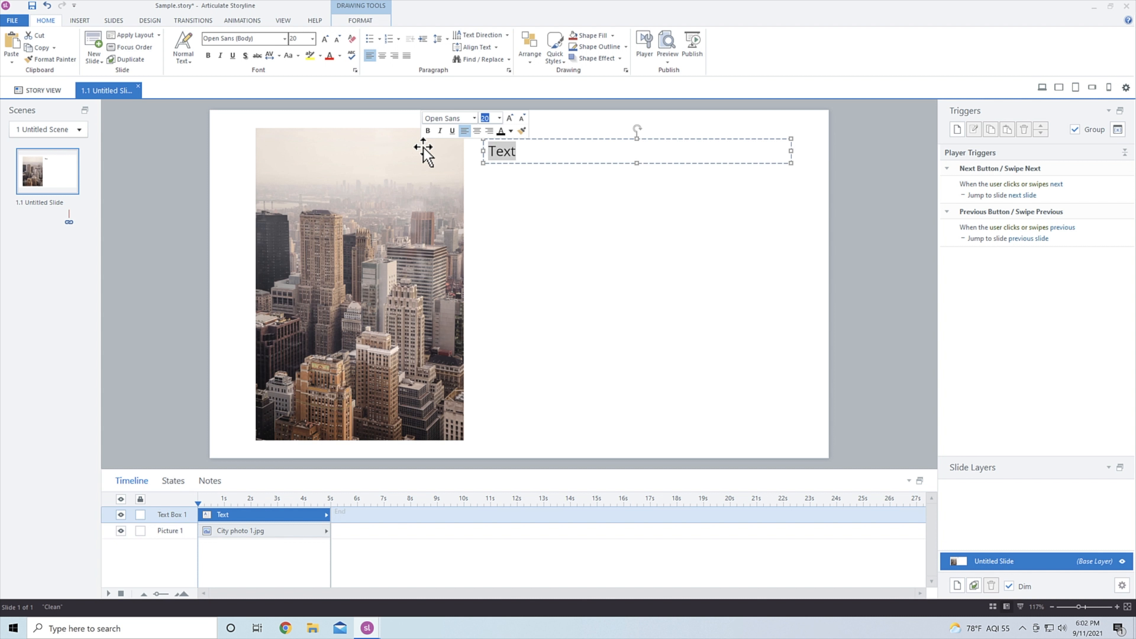
{"action": "type", "text": "="}
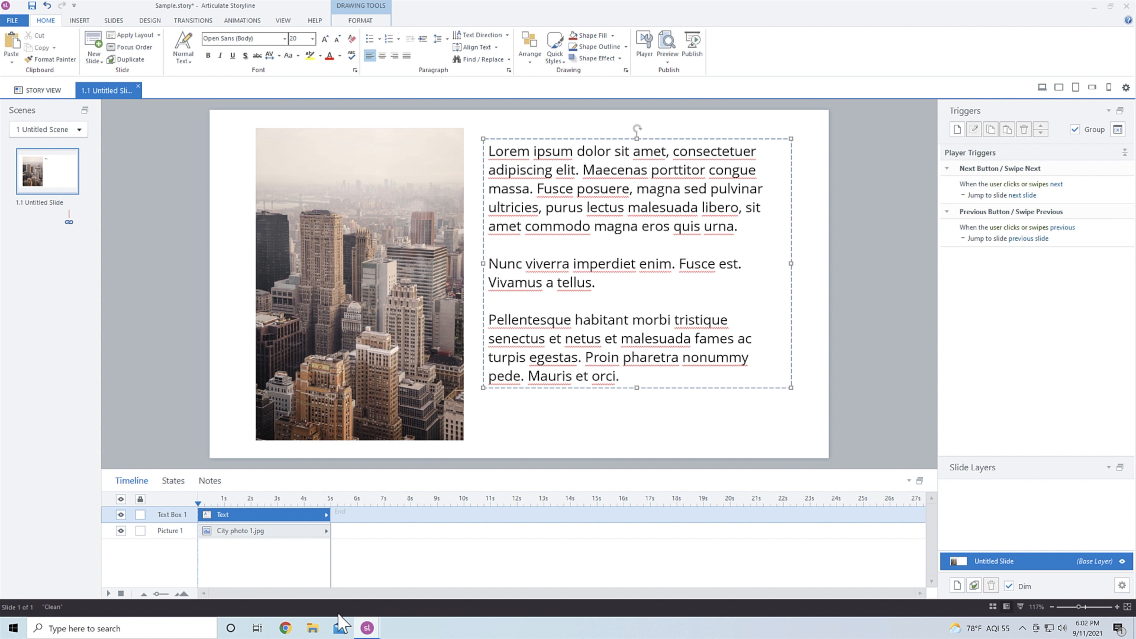
- Switch to Chrome, open baconipsum.com and generate one paragraph of All Meat placeholder text
{"action": "left_click", "coordinate": [285, 628]}
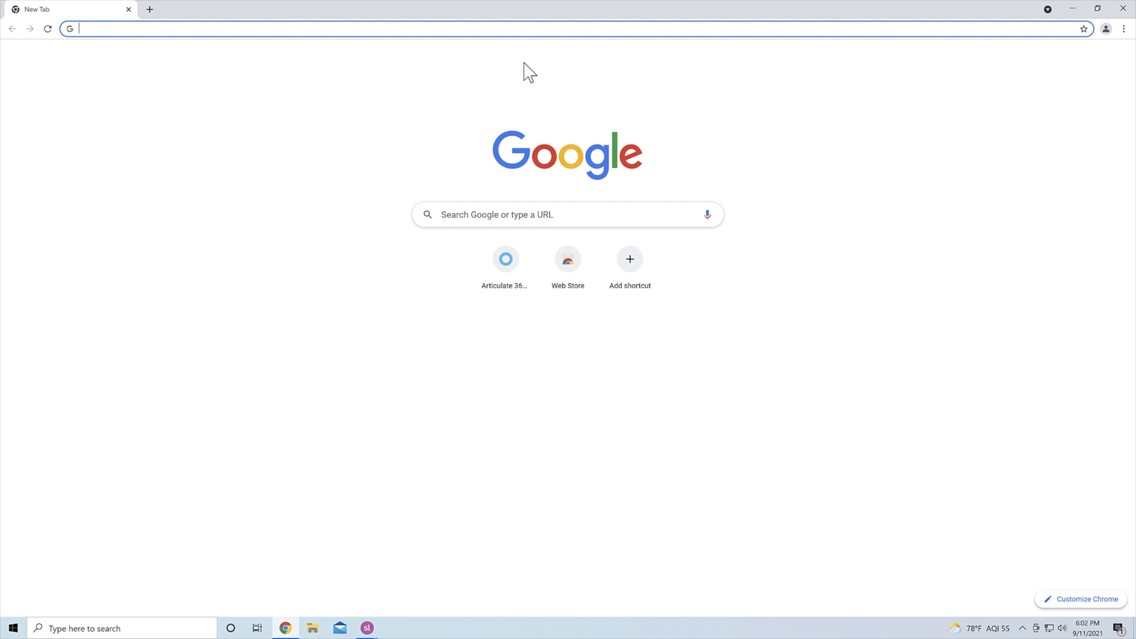
{"action": "type", "text": "bacon"}
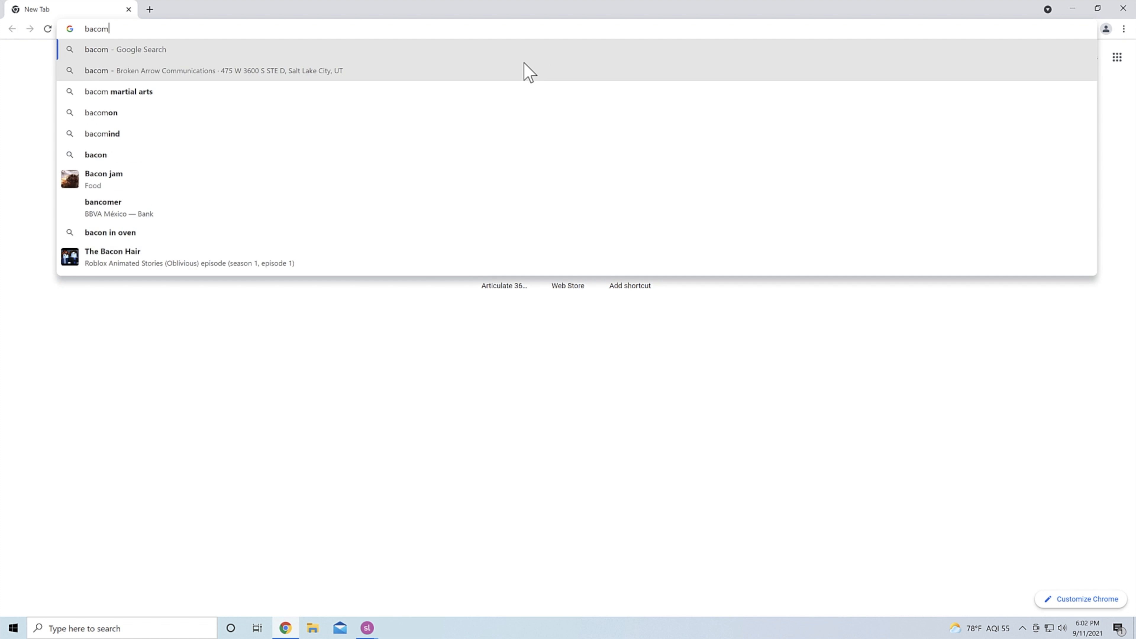
{"action": "type", "text": "ipsum"}
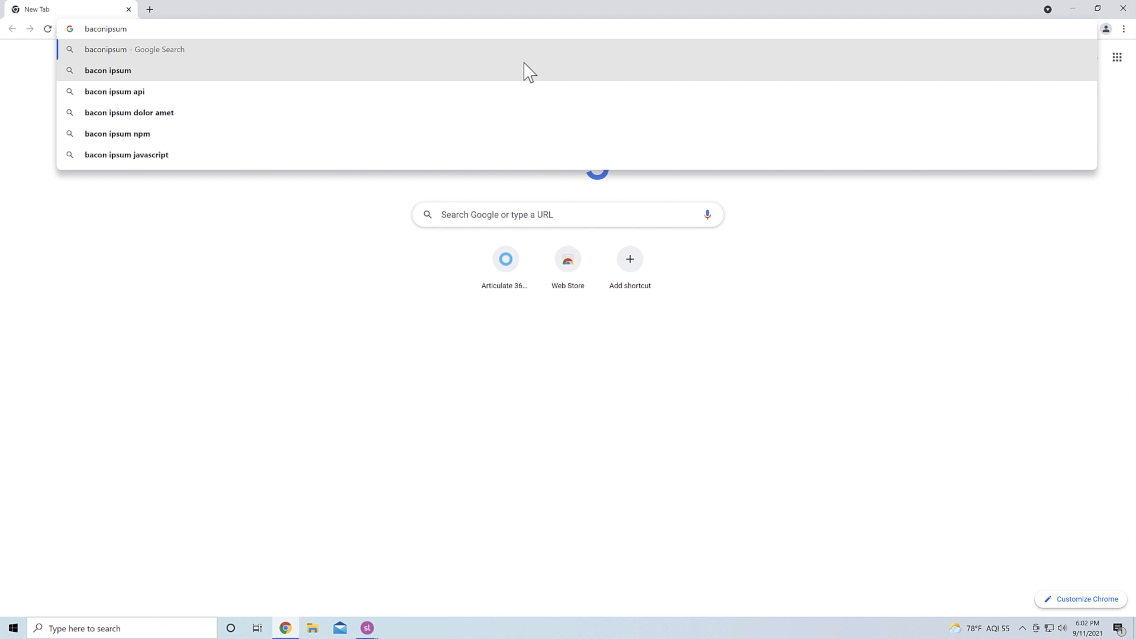
{"action": "type", "text": ".co"}
{"action": "key", "text": "Return"}
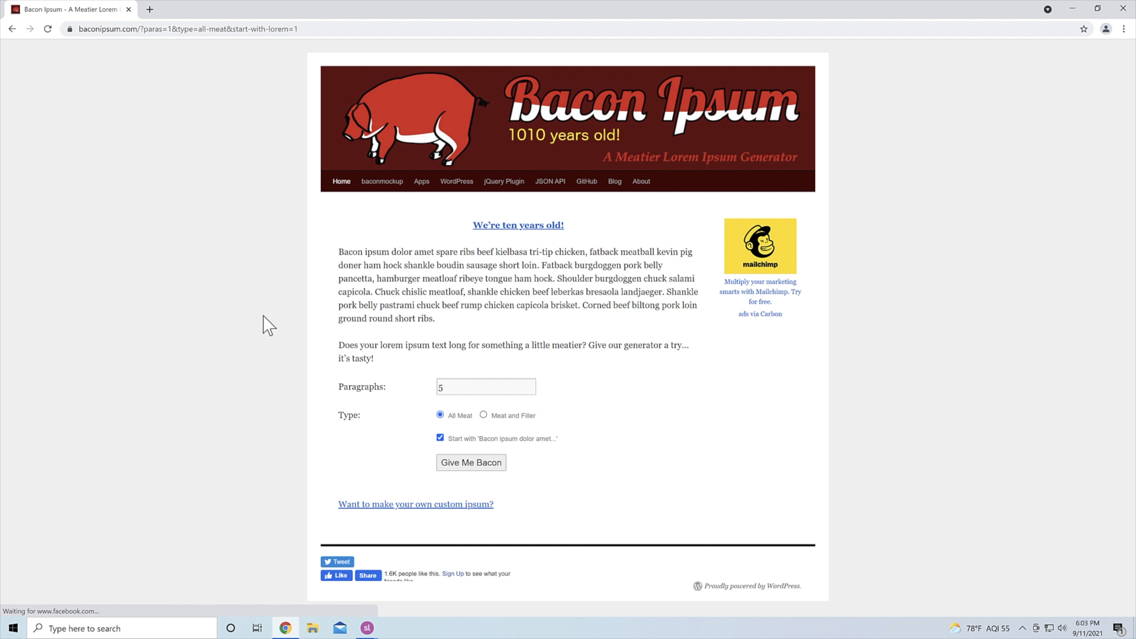
- Select the generated bacon ipsum paragraph, then switch back to the Sample project in Articulate Storyline
{"action": "left_click_drag", "start_coordinate": [339, 247], "coordinate": [450, 327]}
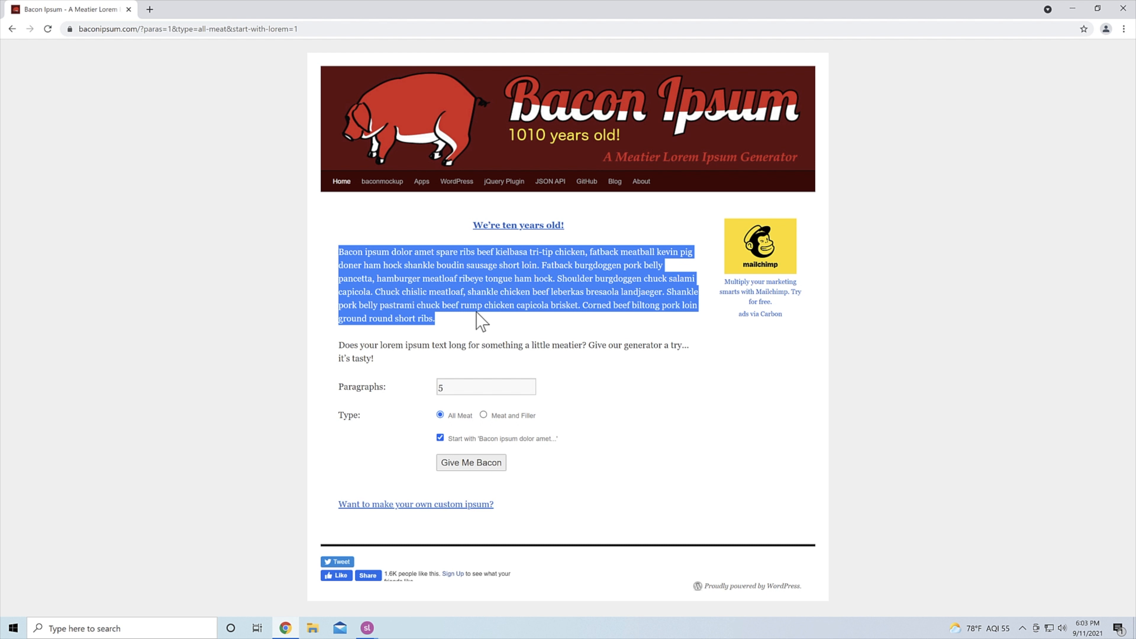
{"action": "left_click", "coordinate": [370, 628]}
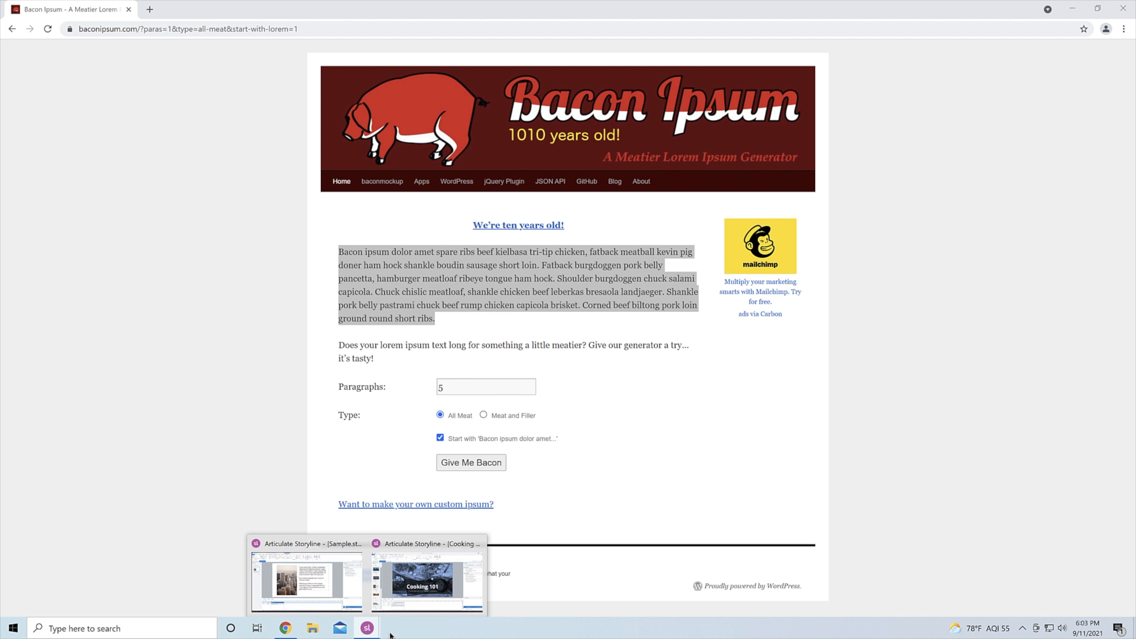
{"action": "left_click", "coordinate": [287, 590]}
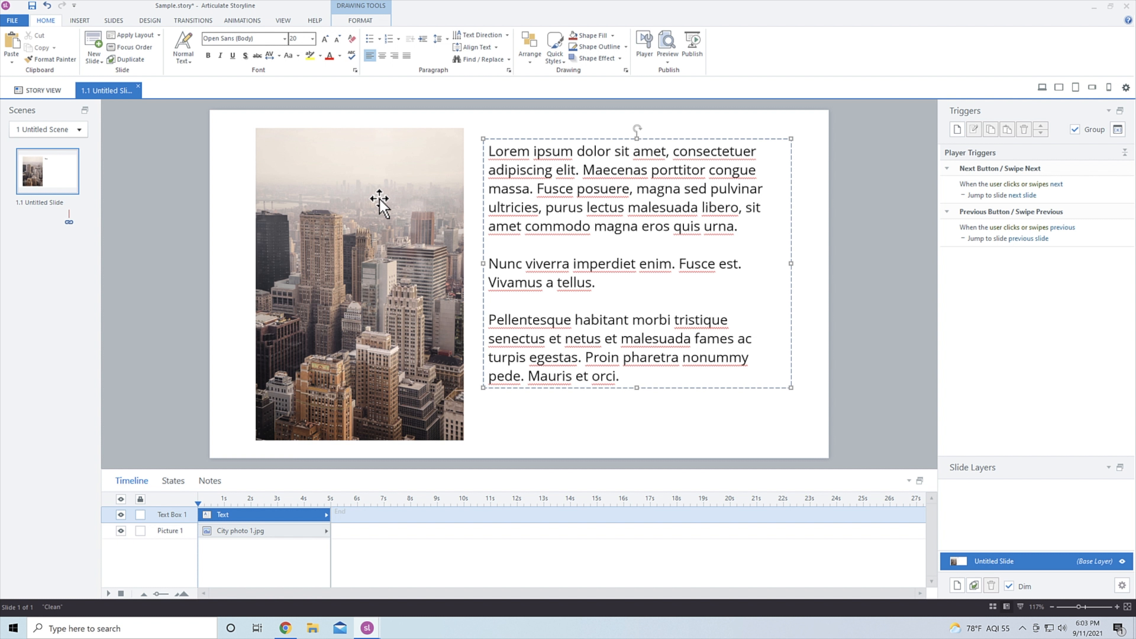
- Enlarge the city photo to the full slide height, flush with the slide's left edge
{"action": "left_click", "coordinate": [392, 167]}
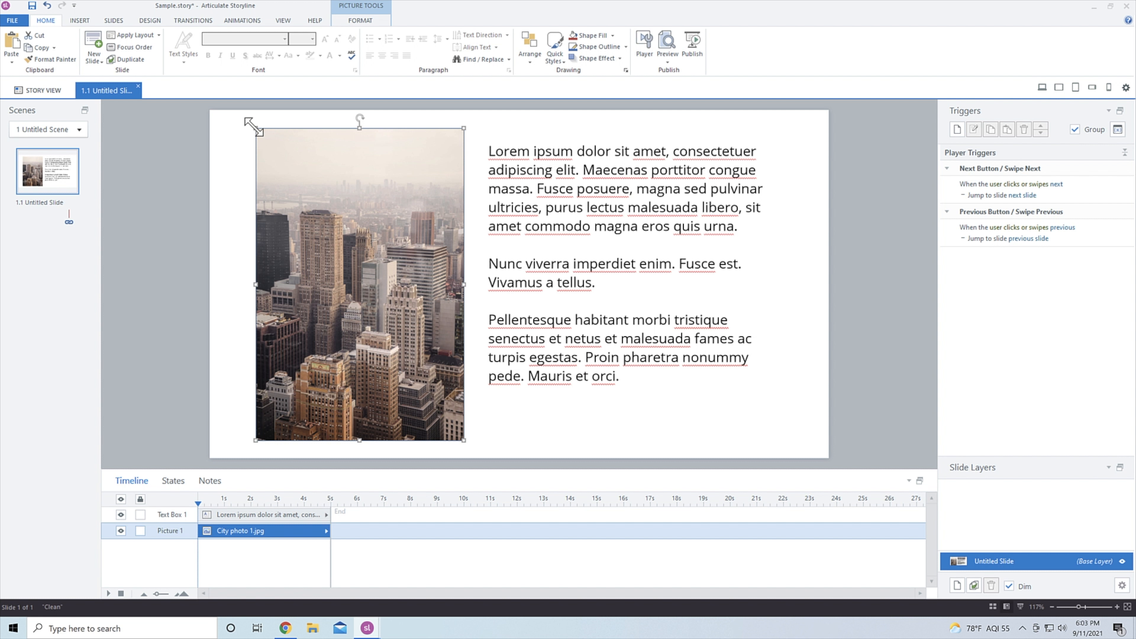
{"action": "mouse_move", "coordinate": [256, 129]}
{"action": "left_mouse_down"}
{"action": "mouse_move", "coordinate": [202, 98]}
{"action": "mouse_move", "coordinate": [203, 111]}
{"action": "mouse_move", "coordinate": [251, 119]}
{"action": "mouse_move", "coordinate": [247, 130]}
{"action": "left_mouse_up"}
{"action": "left_click_drag", "start_coordinate": [421, 427], "coordinate": [456, 459]}
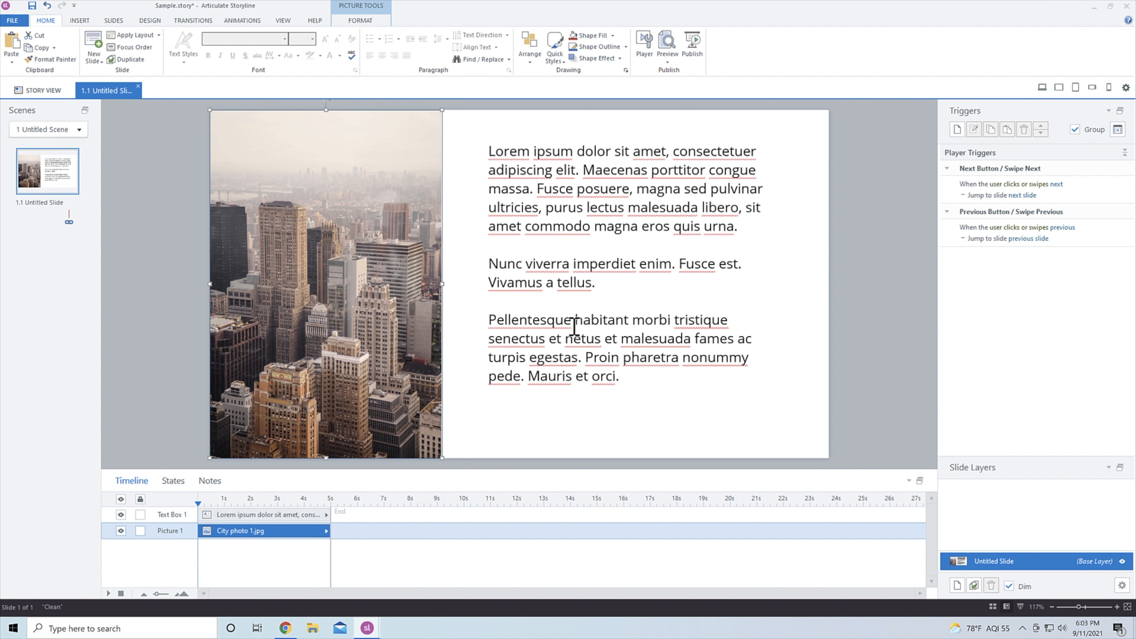
- Move the lorem ipsum text box down to center it vertically beside the city photo
{"action": "left_click", "coordinate": [514, 113]}
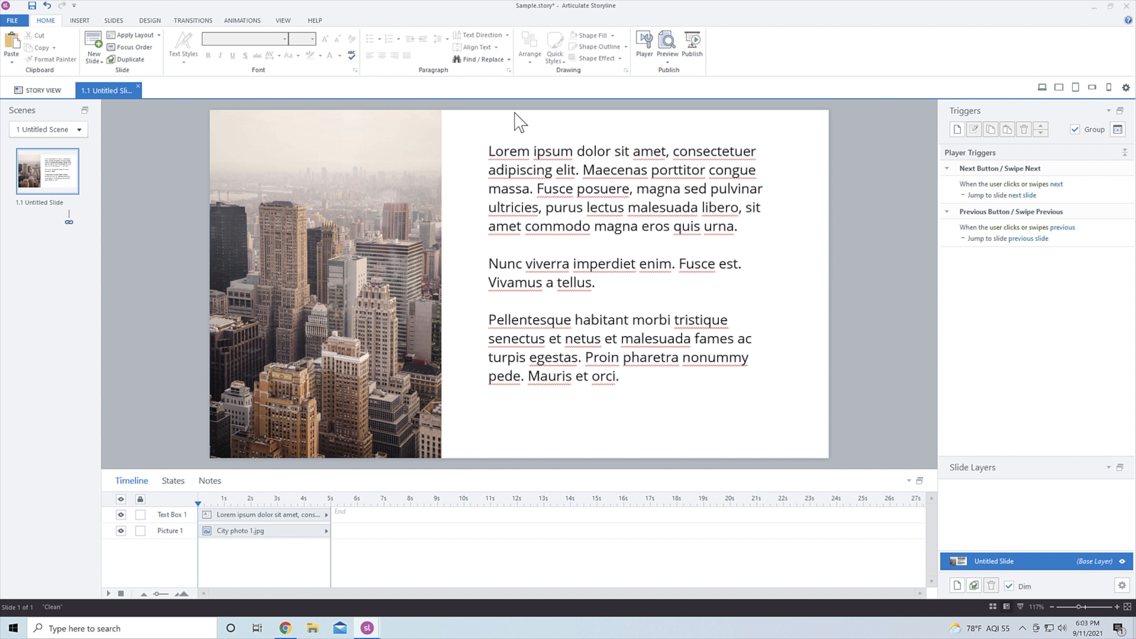
{"action": "left_click", "coordinate": [605, 145]}
{"action": "left_click_drag", "start_coordinate": [604, 142], "coordinate": [605, 163]}
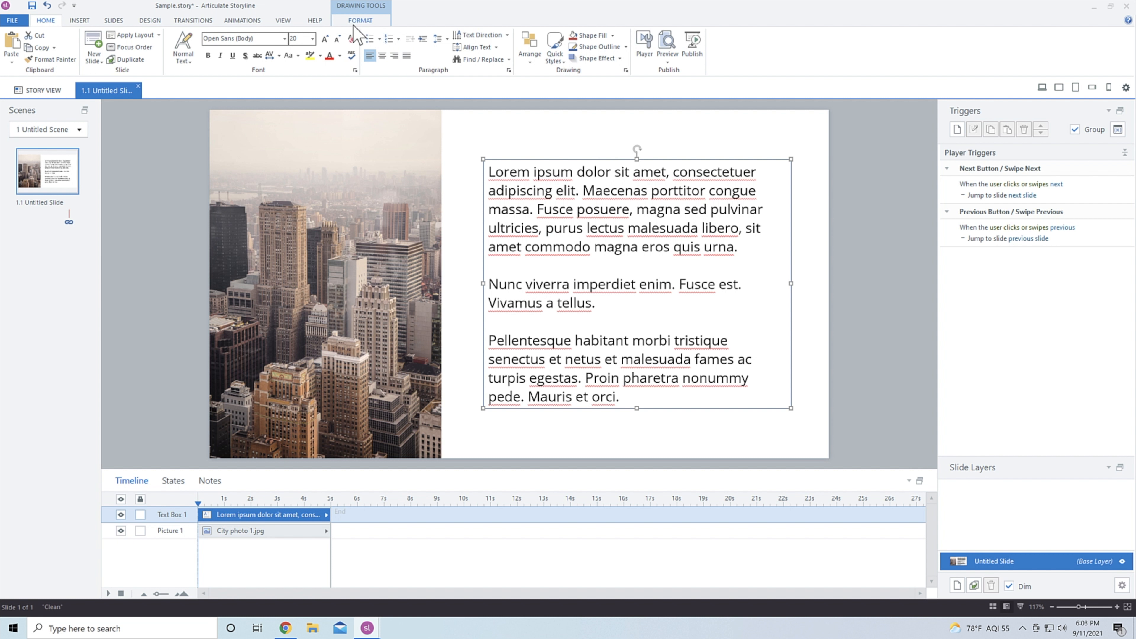
- Format the slide background with a solid light gray fill
{"action": "left_click", "coordinate": [362, 21]}
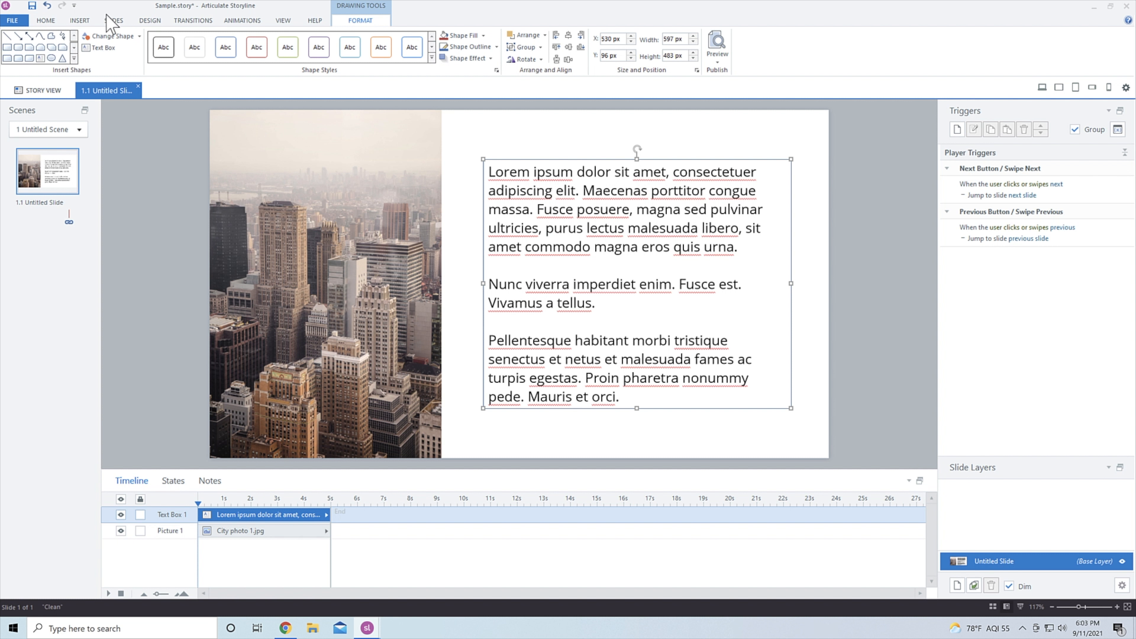
{"action": "left_click", "coordinate": [149, 21]}
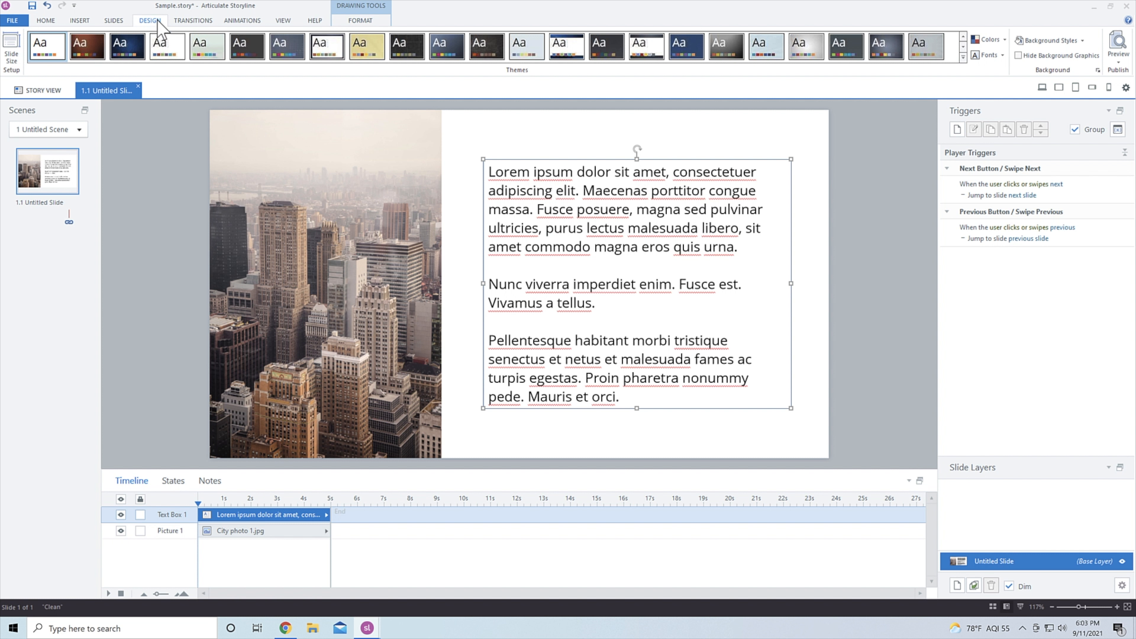
{"action": "left_click", "coordinate": [1084, 40]}
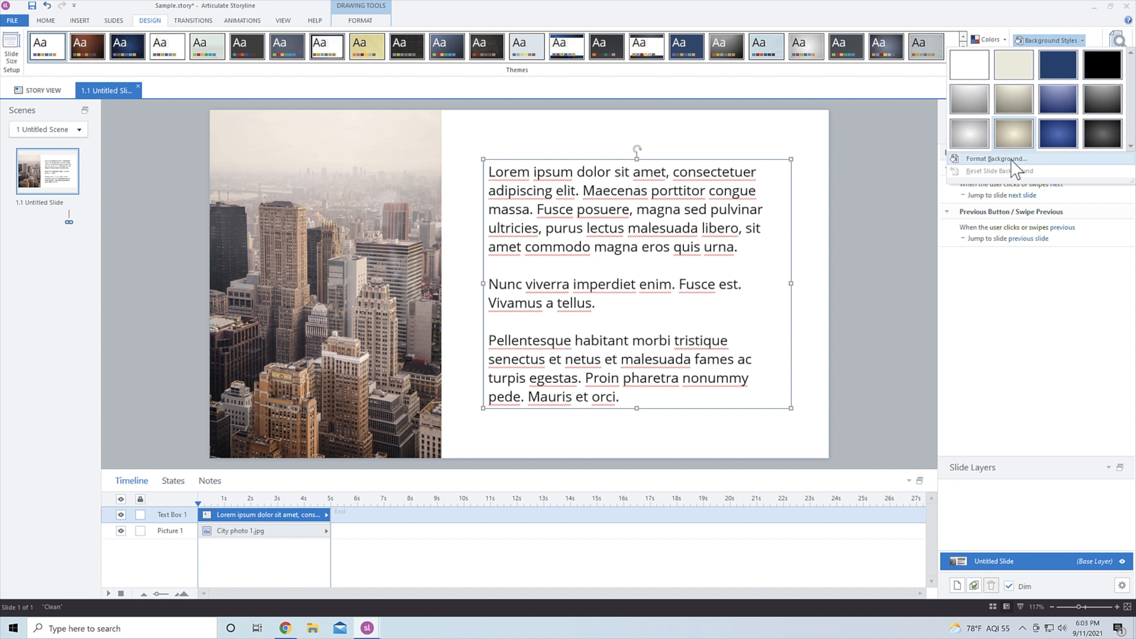
{"action": "left_click", "coordinate": [997, 159]}
{"action": "left_click_drag", "start_coordinate": [560, 127], "coordinate": [950, 106]}
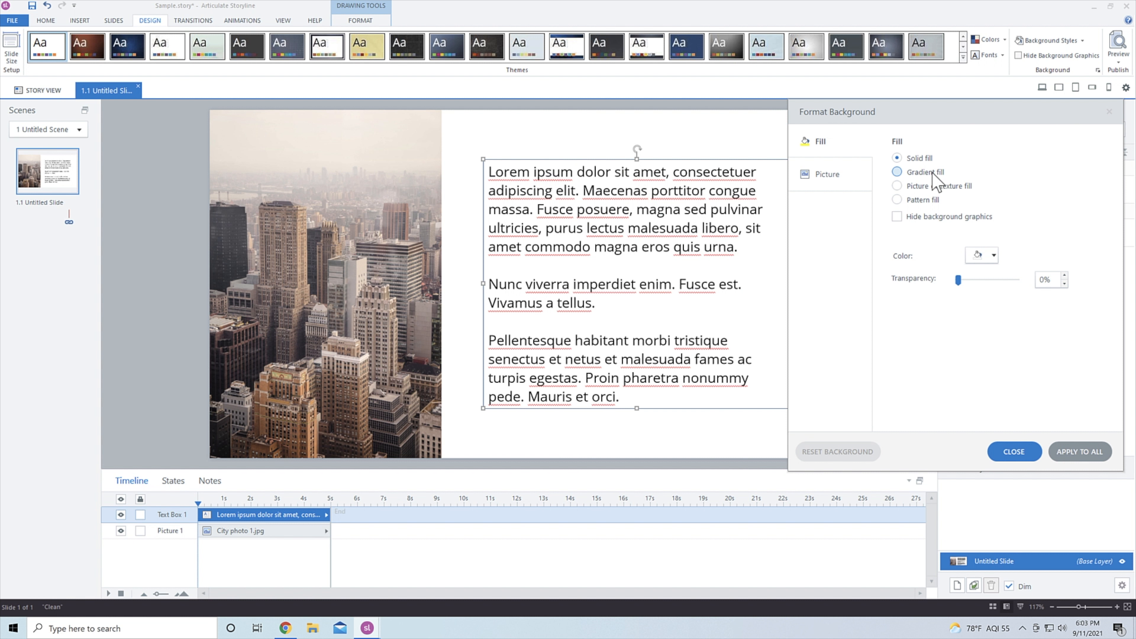
{"action": "left_click", "coordinate": [991, 256]}
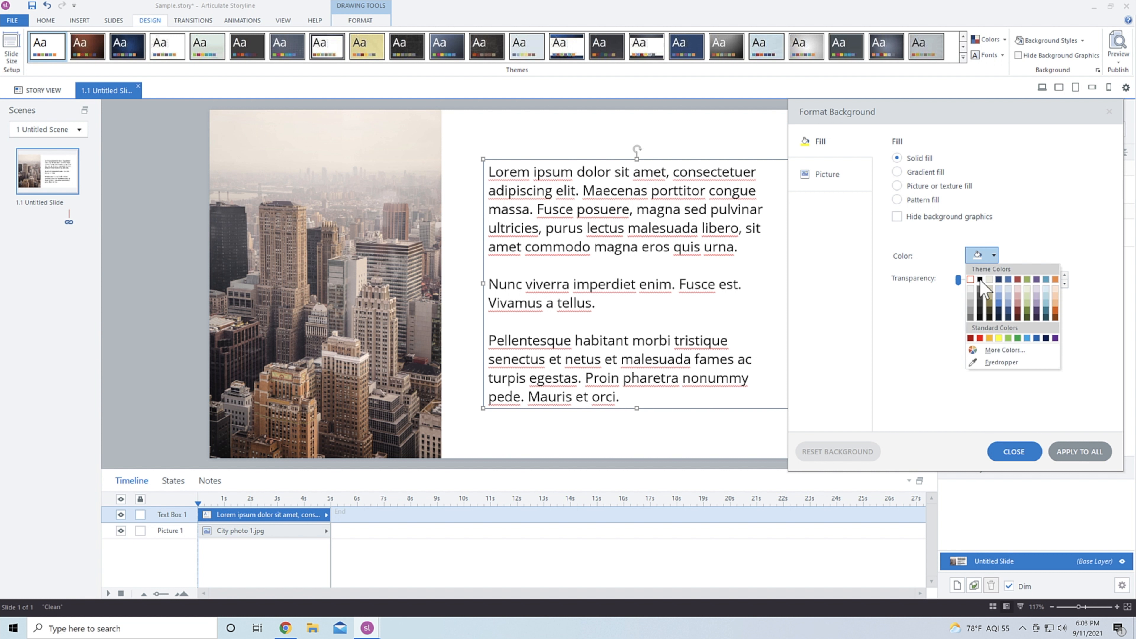
{"action": "left_click", "coordinate": [972, 289]}
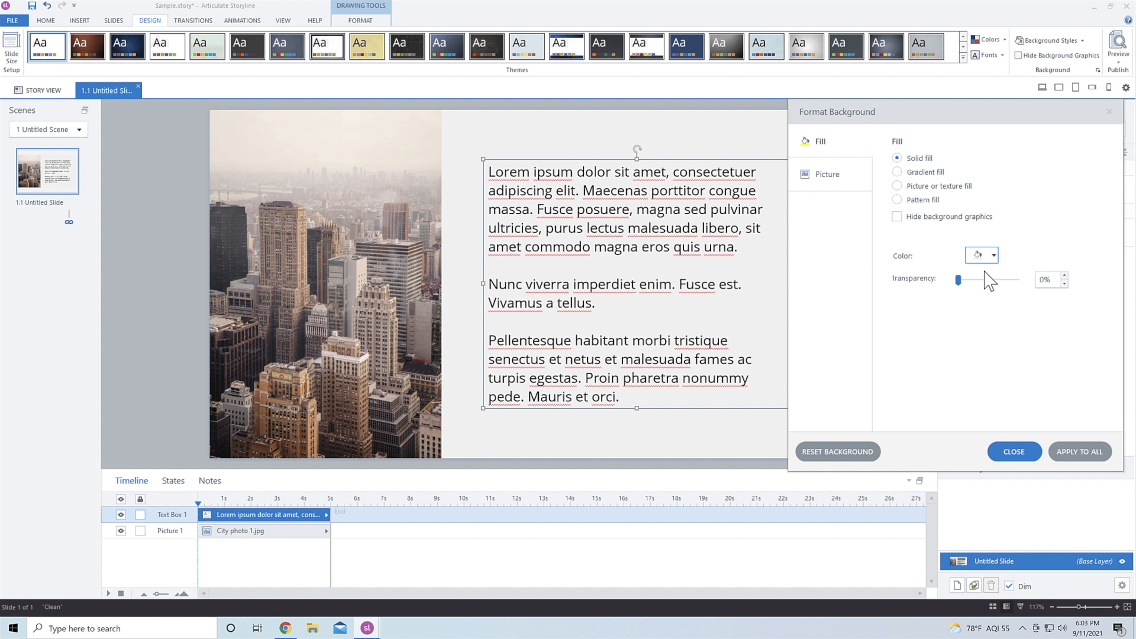
- Try a light blue and a dark gray solid fill for the slide background
{"action": "left_click", "coordinate": [985, 257]}
{"action": "left_click", "coordinate": [1009, 289]}
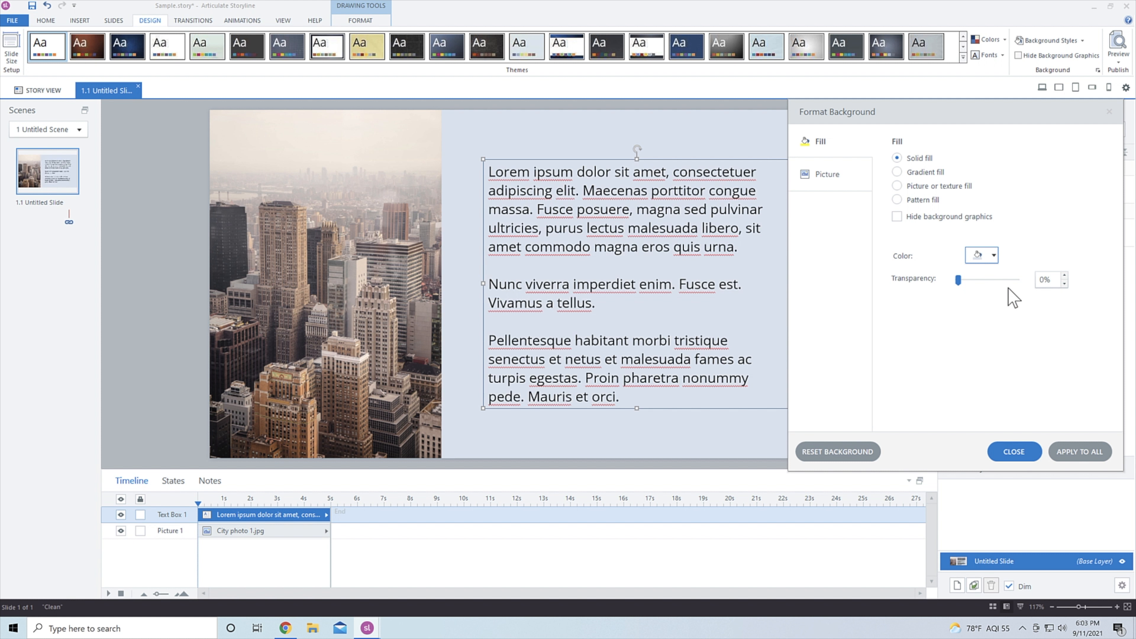
{"action": "left_click", "coordinate": [993, 258]}
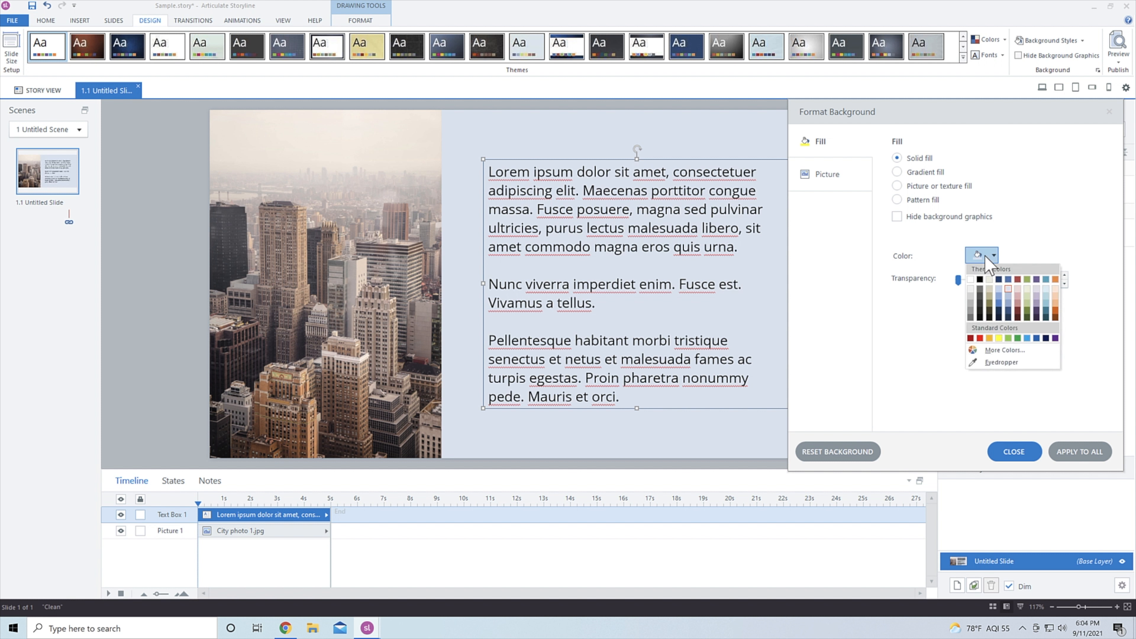
{"action": "left_click", "coordinate": [980, 290]}
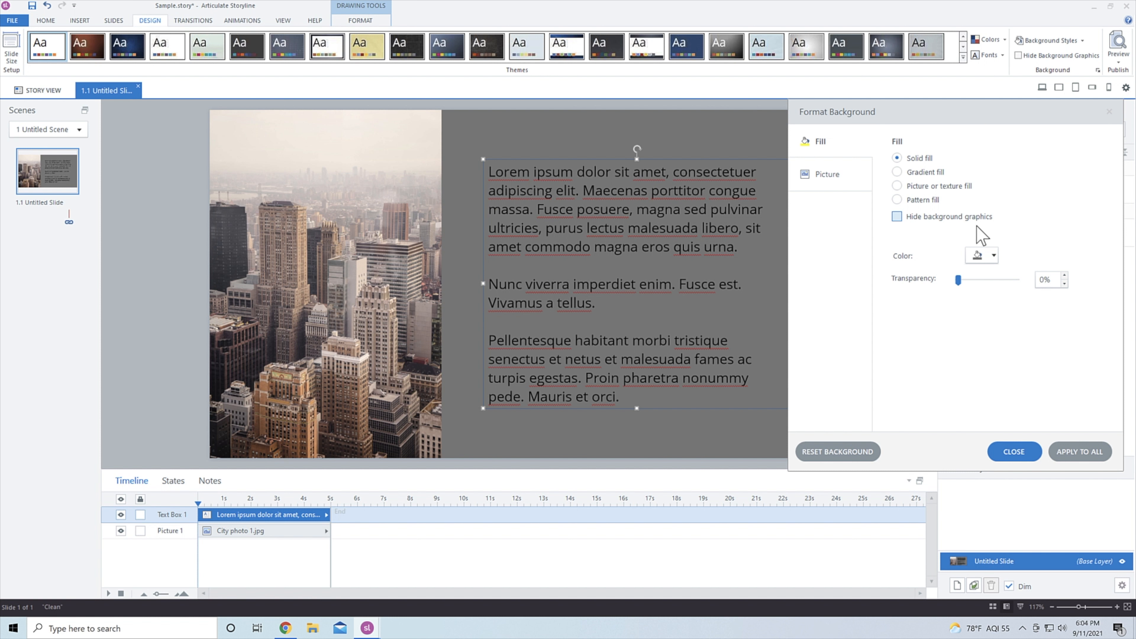
- Set the slide background fill back to white and close the background settings
{"action": "left_click", "coordinate": [981, 255]}
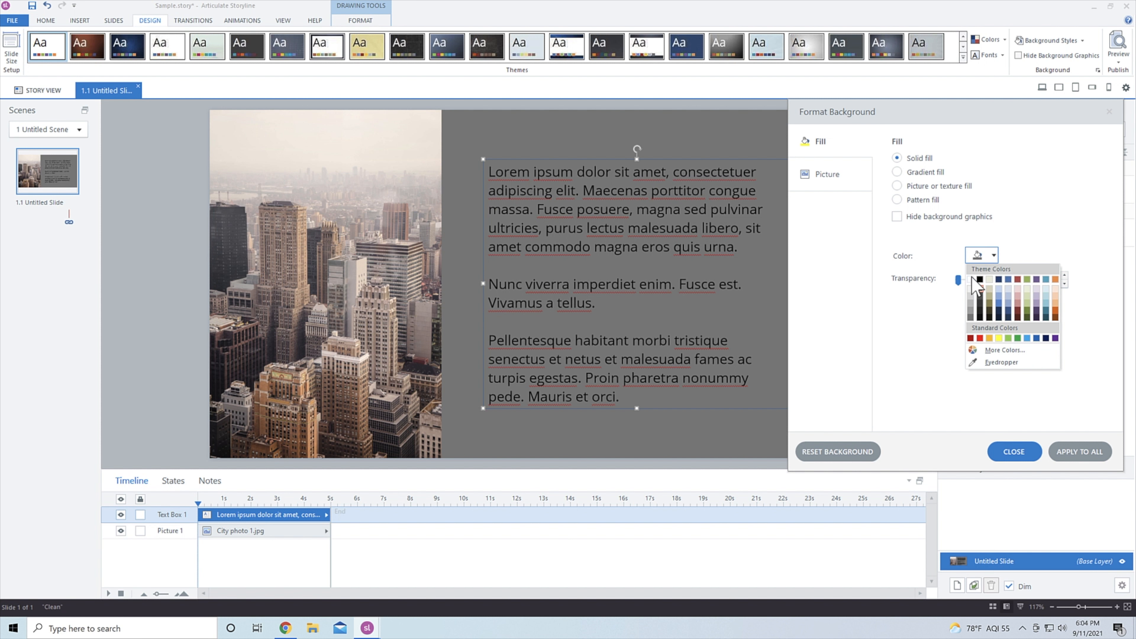
{"action": "left_click", "coordinate": [971, 279]}
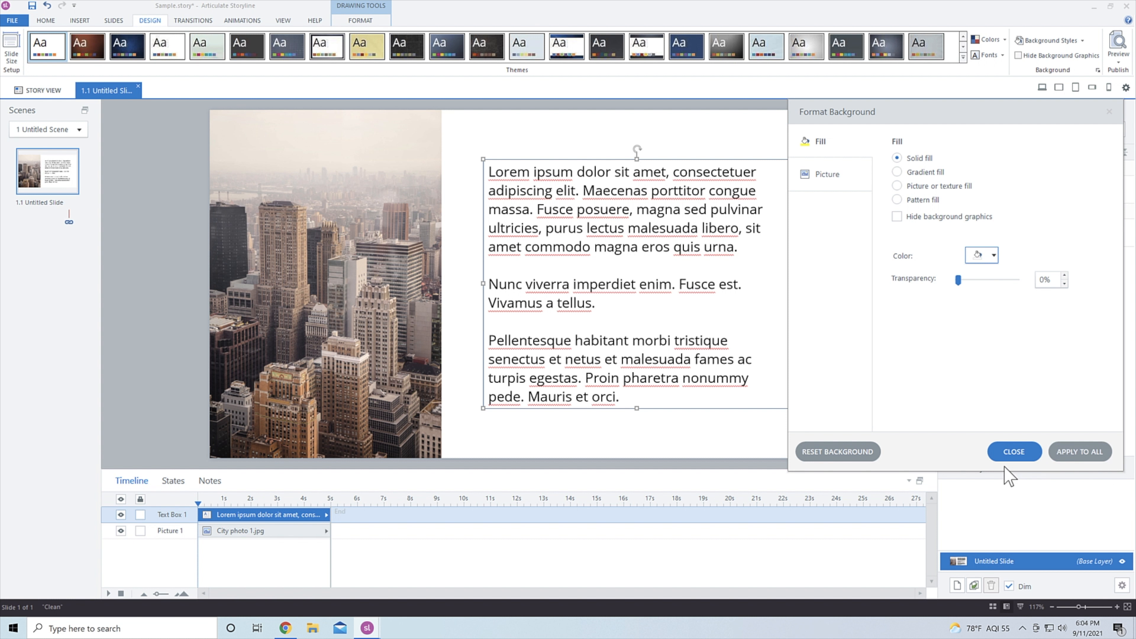
{"action": "left_click", "coordinate": [1013, 451]}
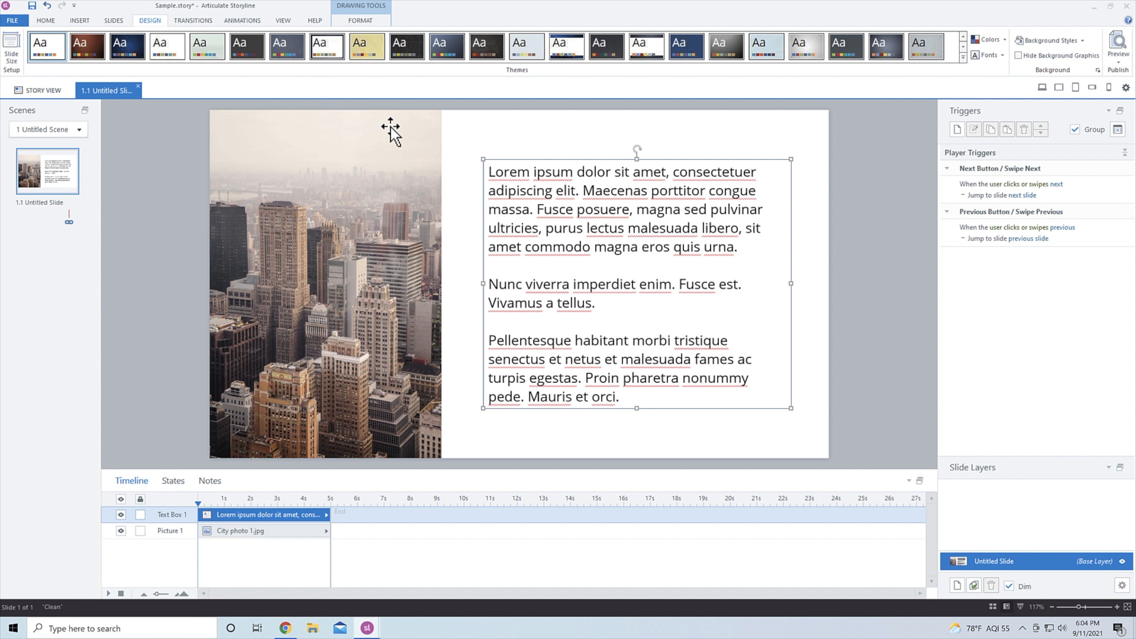
- Add a new blank slide after the first slide in the scene
{"action": "right_click", "coordinate": [53, 174]}
{"action": "mouse_move", "coordinate": [97, 183]}
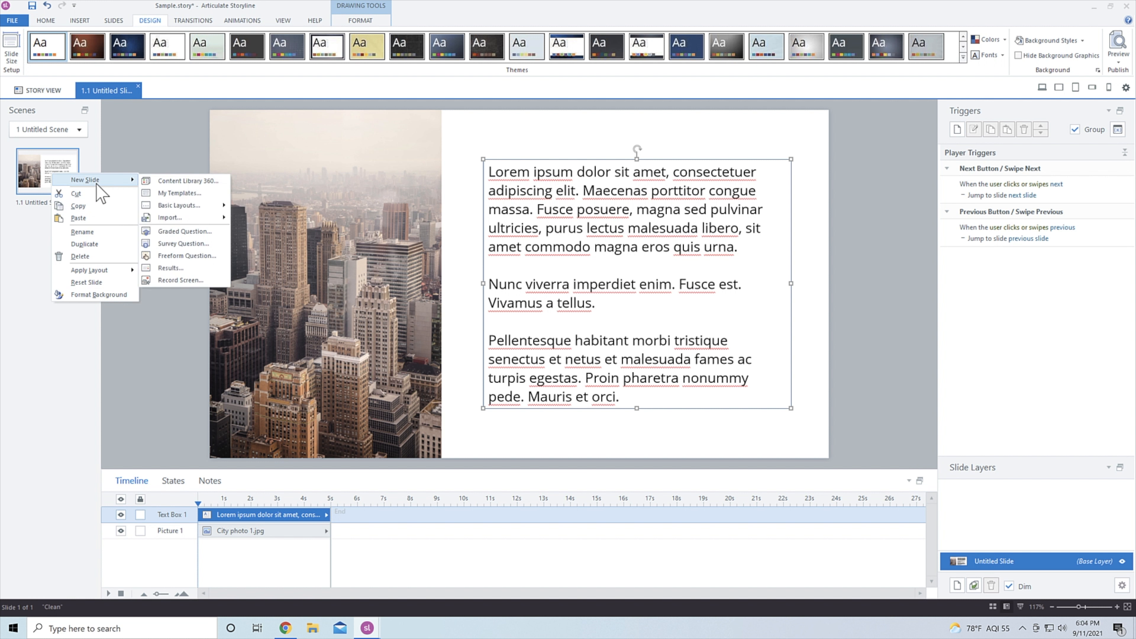
{"action": "mouse_move", "coordinate": [209, 218]}
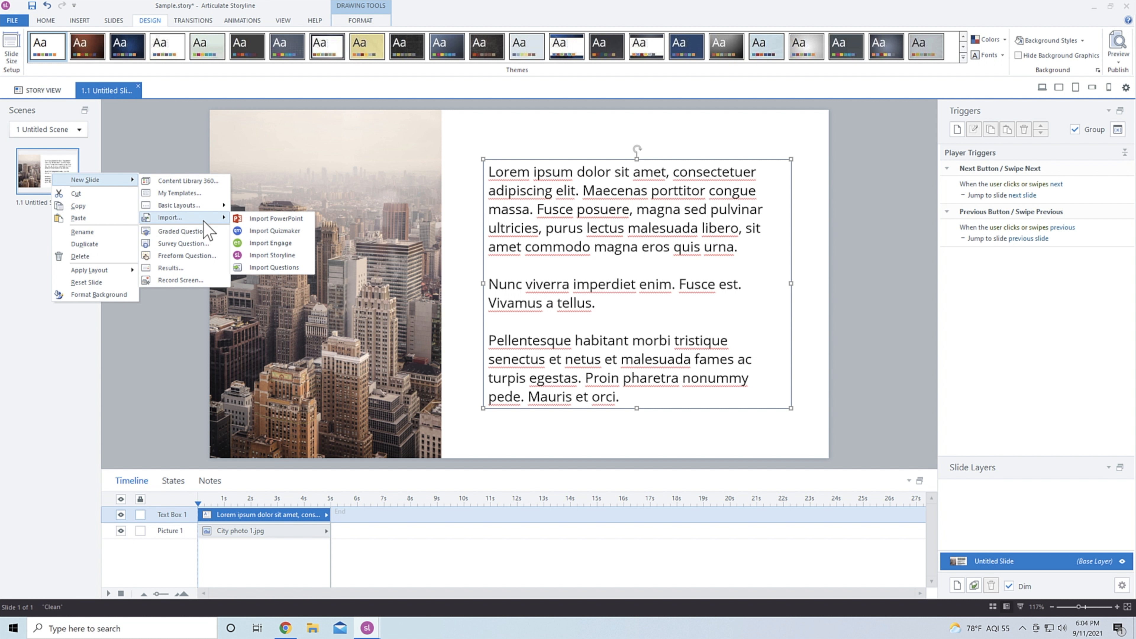
{"action": "left_click", "coordinate": [319, 305]}
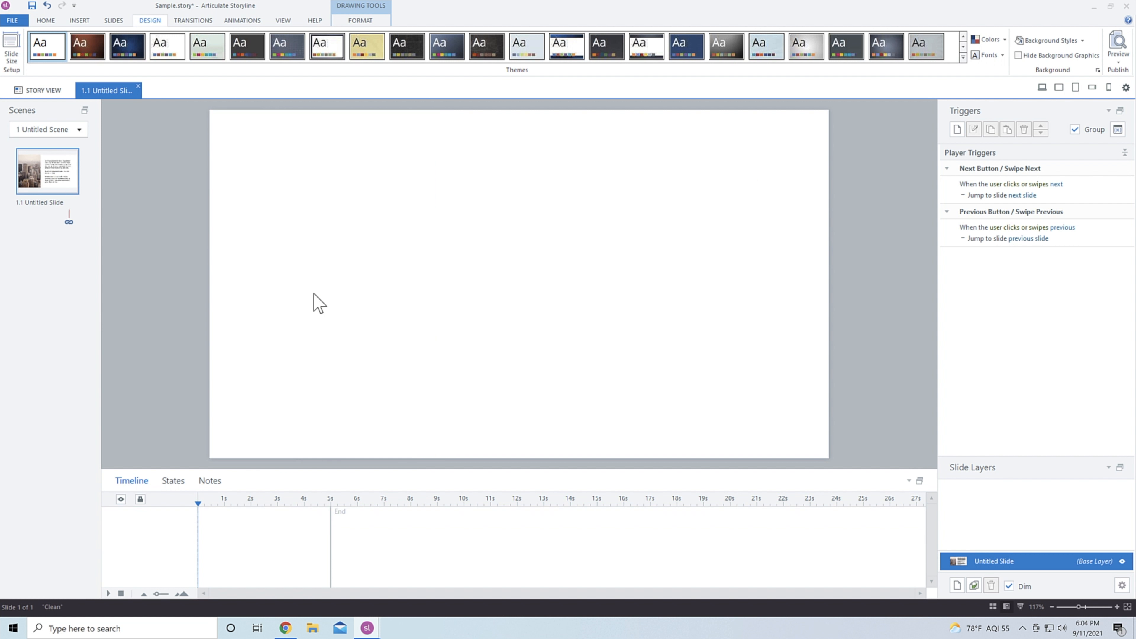
- Insert the 5472 x 3648 skyline photo from the Content Library's "City" photo results on the blank slide
{"action": "left_click", "coordinate": [81, 21]}
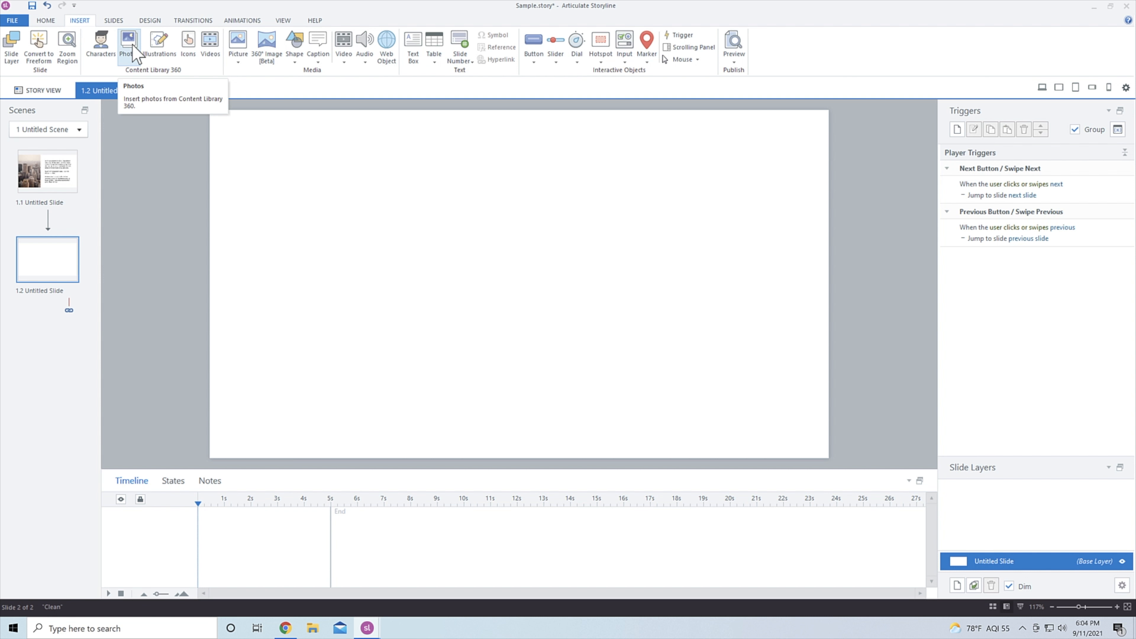
{"action": "left_click", "coordinate": [130, 44]}
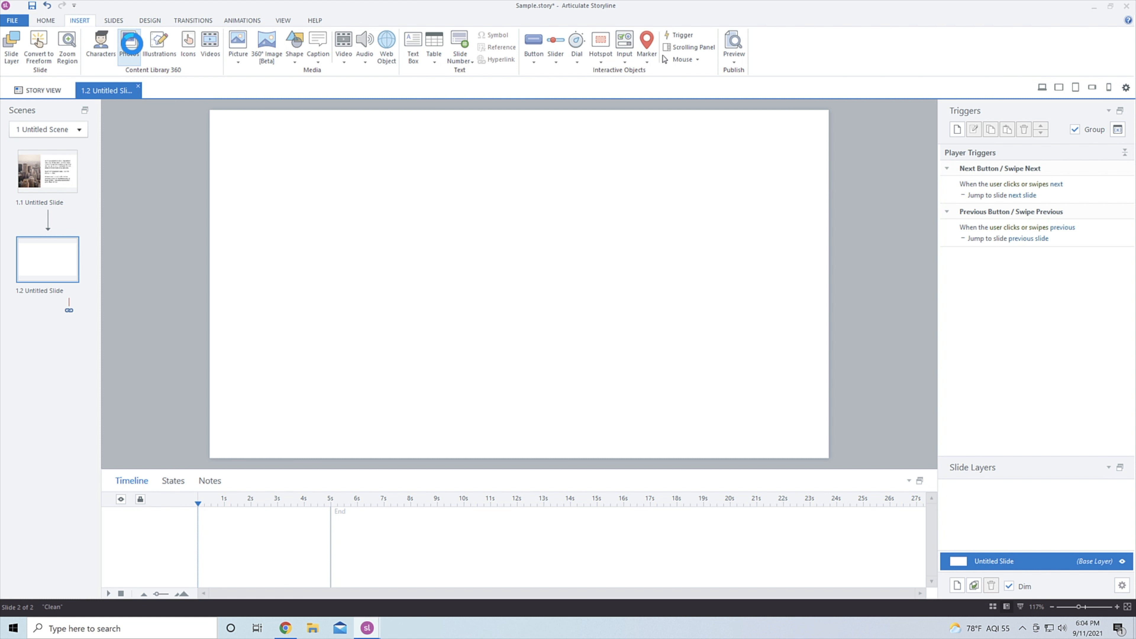
{"action": "double_click", "coordinate": [568, 212]}
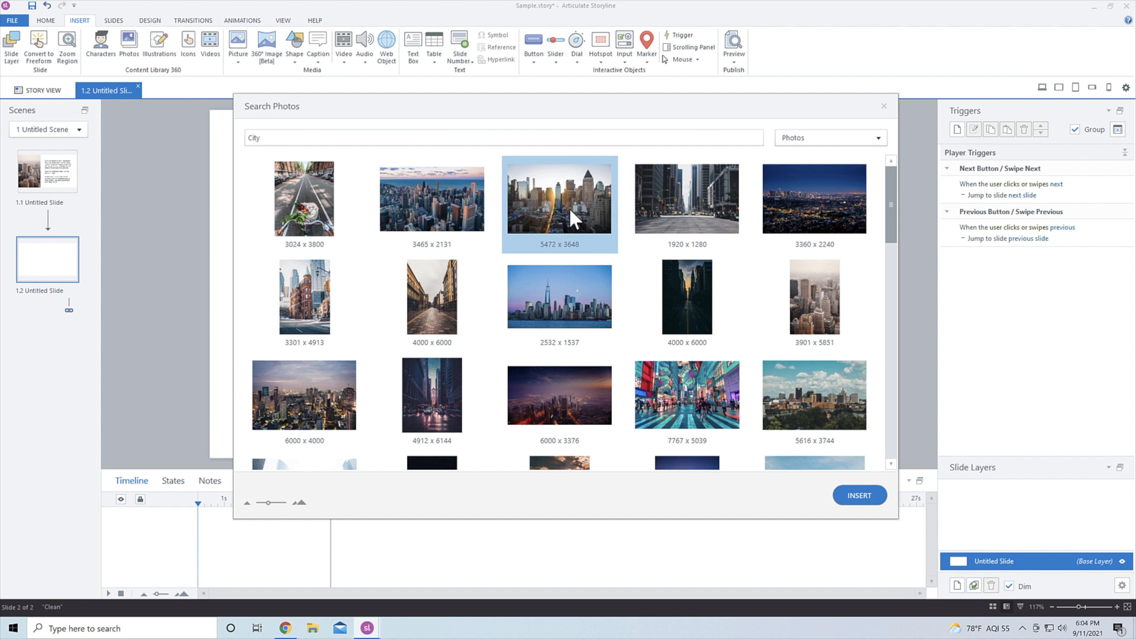
- Scale the skyline photo to about 1200 by 800 px so it spans the slide's width, positioned at X 0, Y about -72 px
{"action": "left_click_drag", "start_coordinate": [327, 180], "coordinate": [366, 193]}
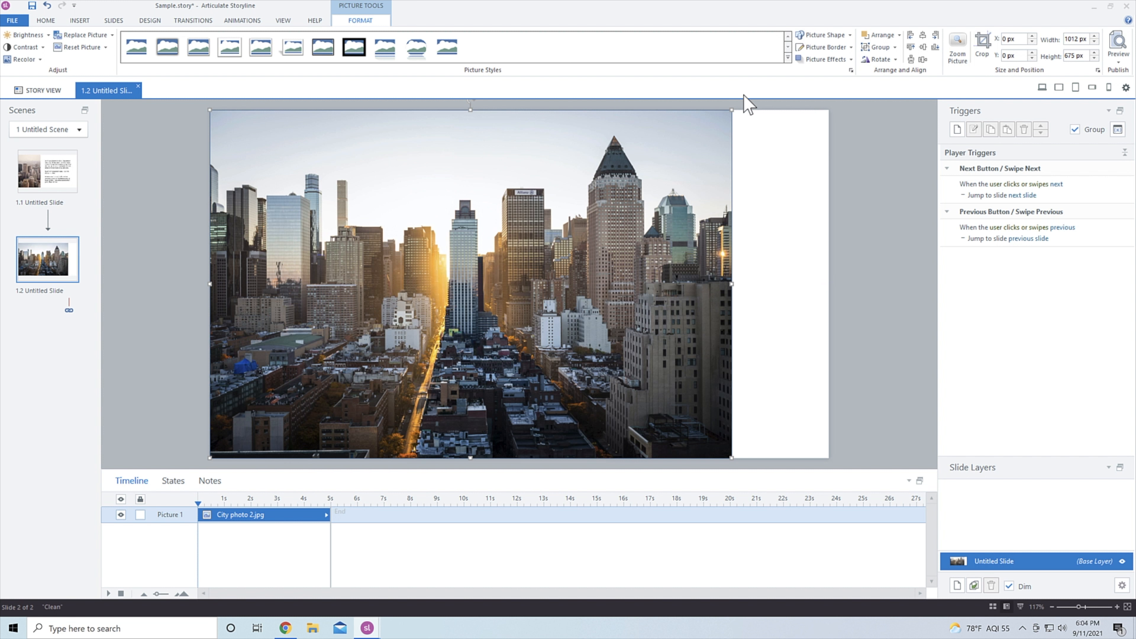
{"action": "left_click_drag", "start_coordinate": [732, 108], "coordinate": [866, 47]}
{"action": "left_click_drag", "start_coordinate": [731, 157], "coordinate": [737, 185]}
{"action": "scroll", "coordinate": [906, 140], "scroll_direction": "up", "scroll_amount": 1}
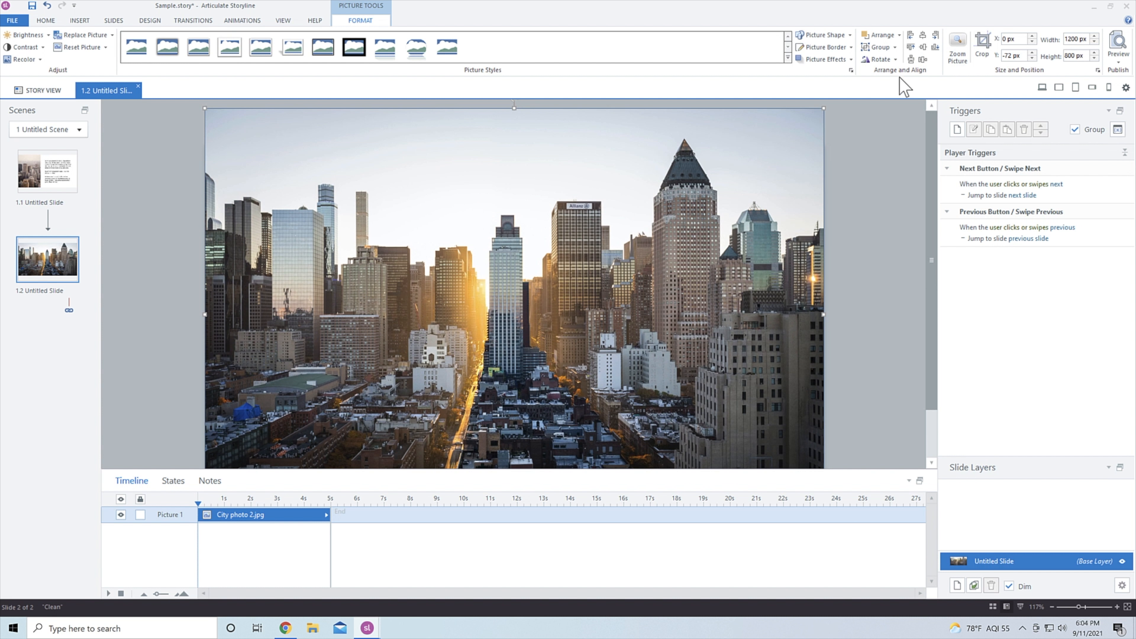
- Align the skyline photo to the slide's top edge at Y 0 px and crop its bottom to a height of 675 px
{"action": "left_click", "coordinate": [913, 48]}
{"action": "scroll", "coordinate": [935, 260], "scroll_direction": "down", "scroll_amount": 2}
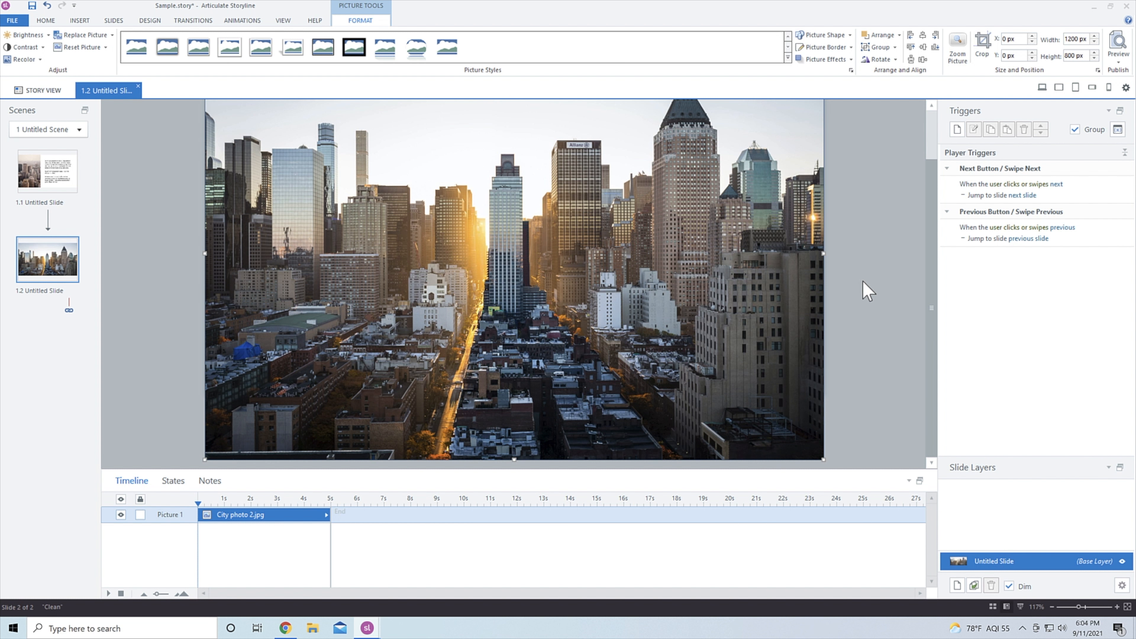
{"action": "left_click", "coordinate": [986, 50]}
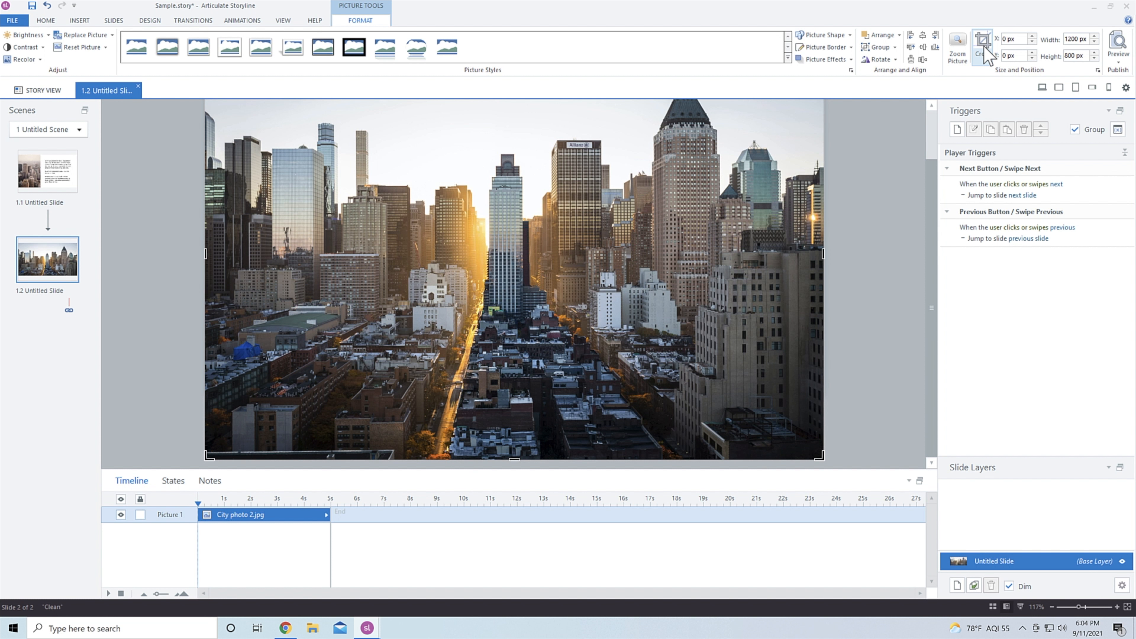
{"action": "left_click_drag", "start_coordinate": [512, 457], "coordinate": [511, 395]}
{"action": "left_click", "coordinate": [984, 43]}
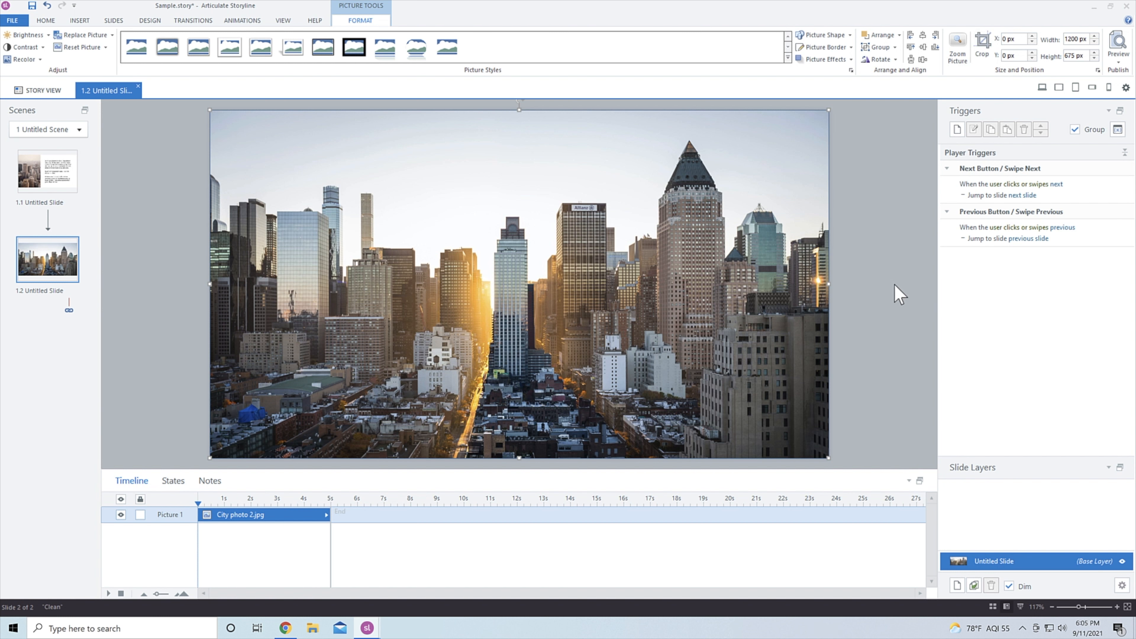
{"action": "left_click", "coordinate": [896, 255]}
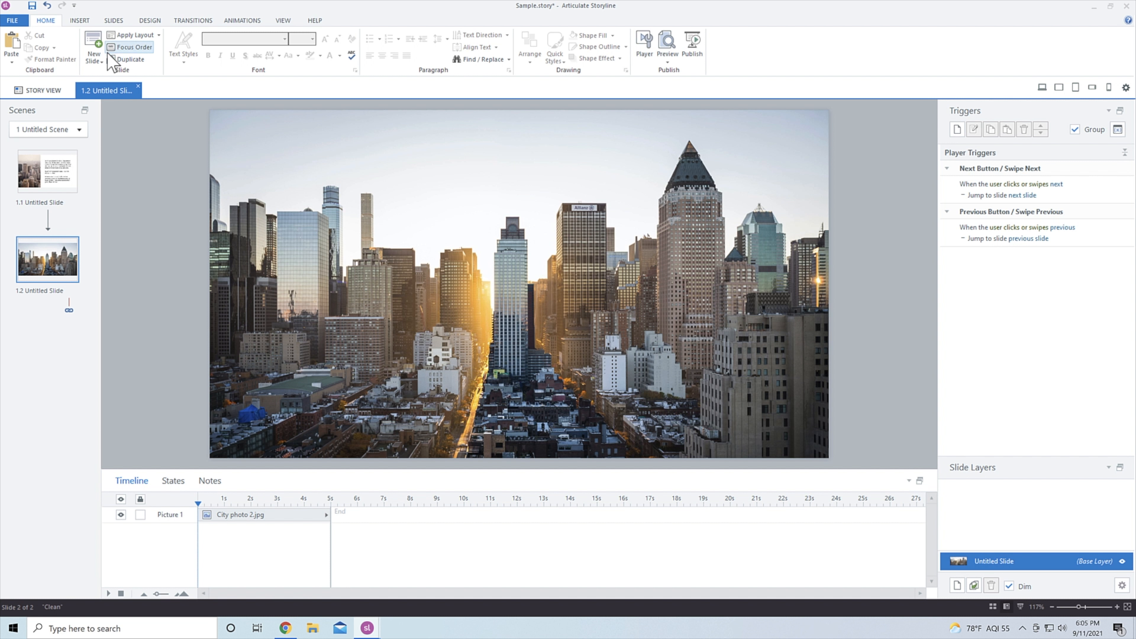
- Draw a full-height rectangle about 569 by 675 px over the left part of the skyline photo, starting at X 0, Y 0 px
{"action": "left_click", "coordinate": [79, 21]}
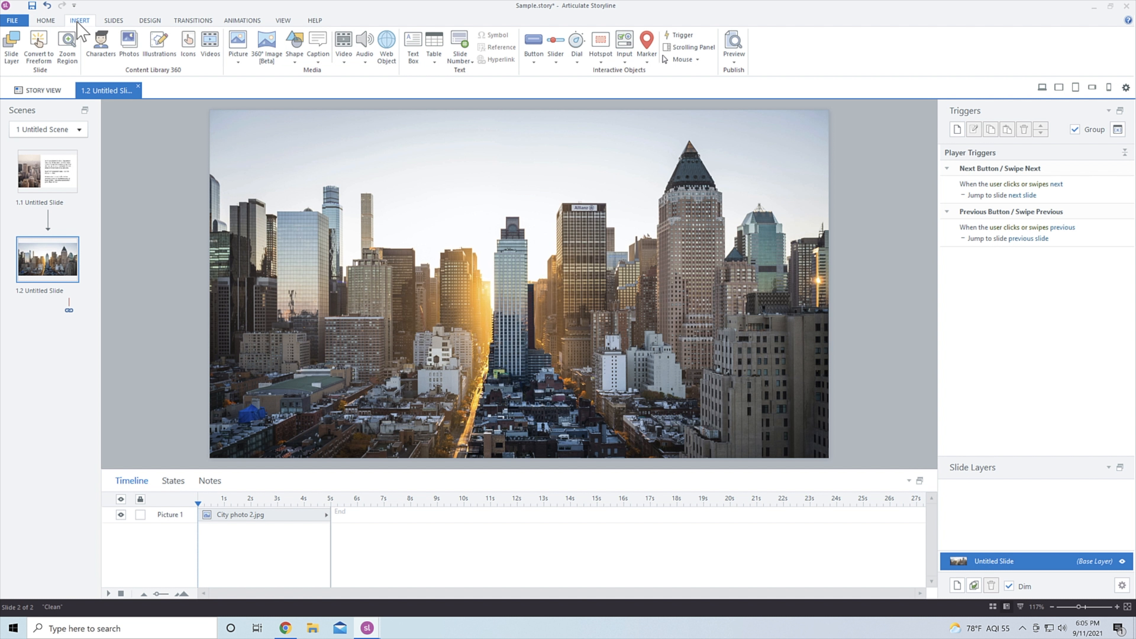
{"action": "left_click", "coordinate": [303, 53]}
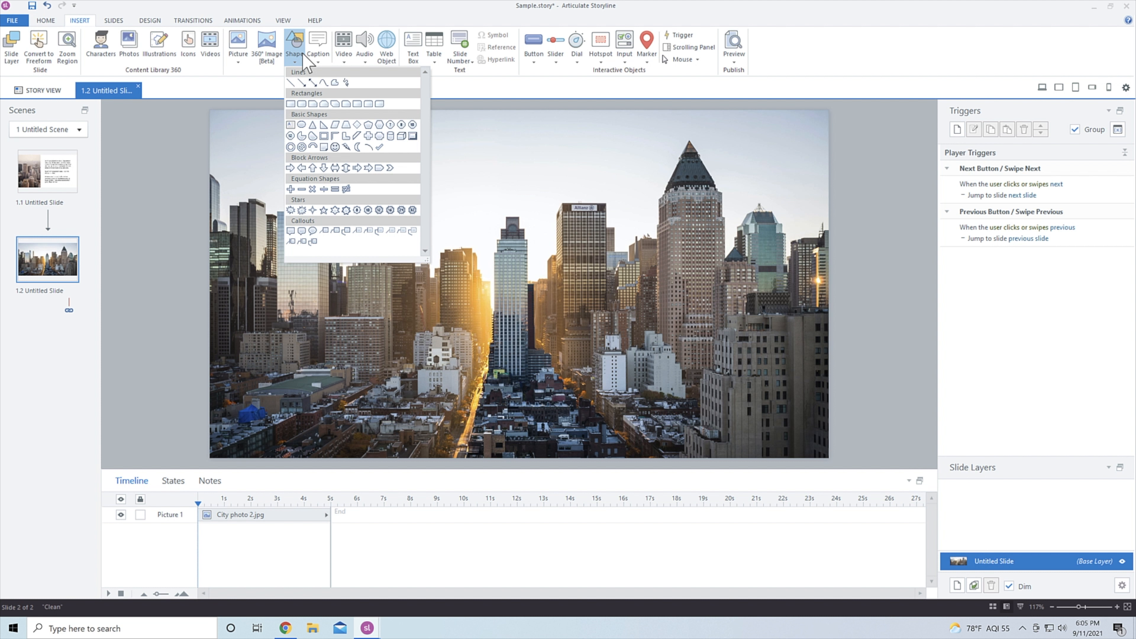
{"action": "left_click", "coordinate": [291, 103]}
{"action": "mouse_move", "coordinate": [209, 112]}
{"action": "left_mouse_down"}
{"action": "mouse_move", "coordinate": [398, 258]}
{"action": "mouse_move", "coordinate": [501, 420]}
{"action": "mouse_move", "coordinate": [504, 458]}
{"action": "left_mouse_up"}
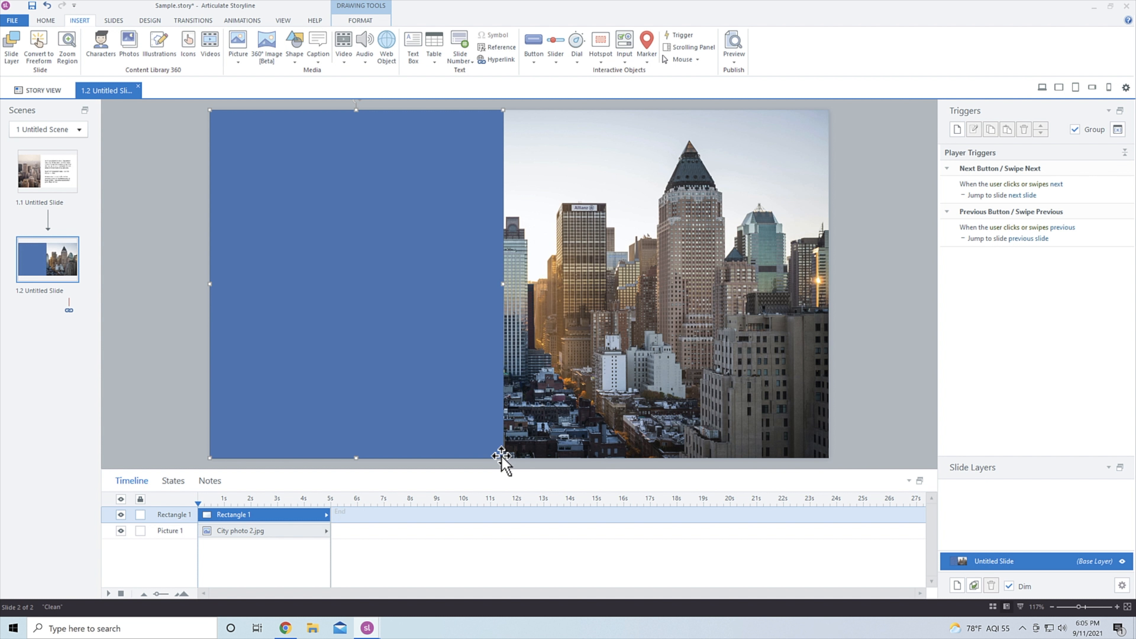
- Remove the rectangle's outline and fill it with black
{"action": "left_click", "coordinate": [371, 21]}
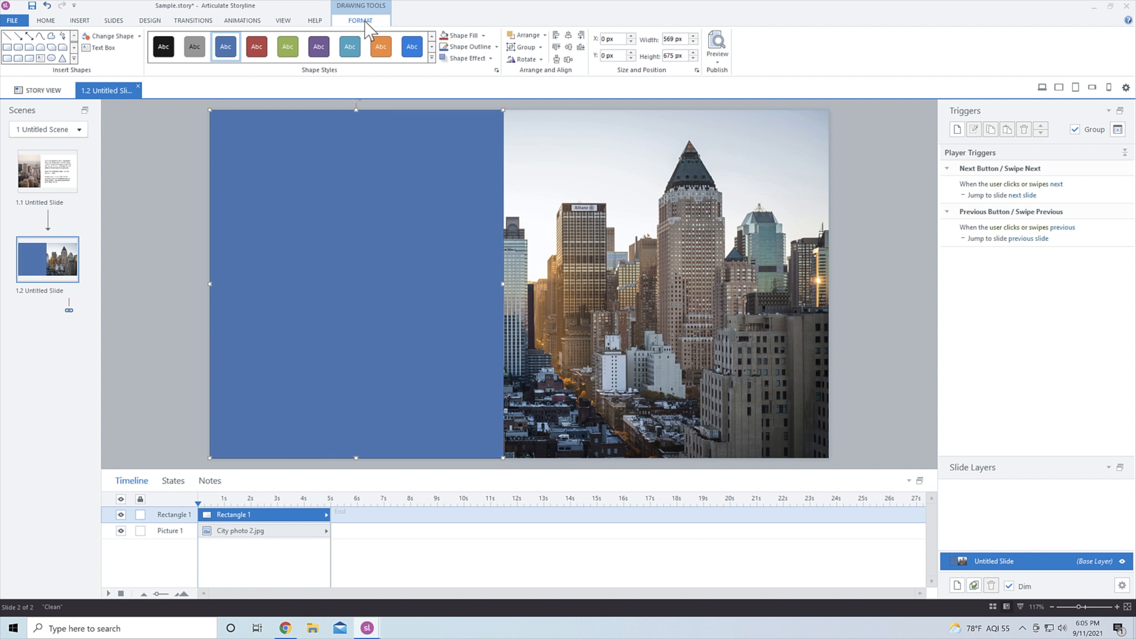
{"action": "left_click", "coordinate": [497, 47]}
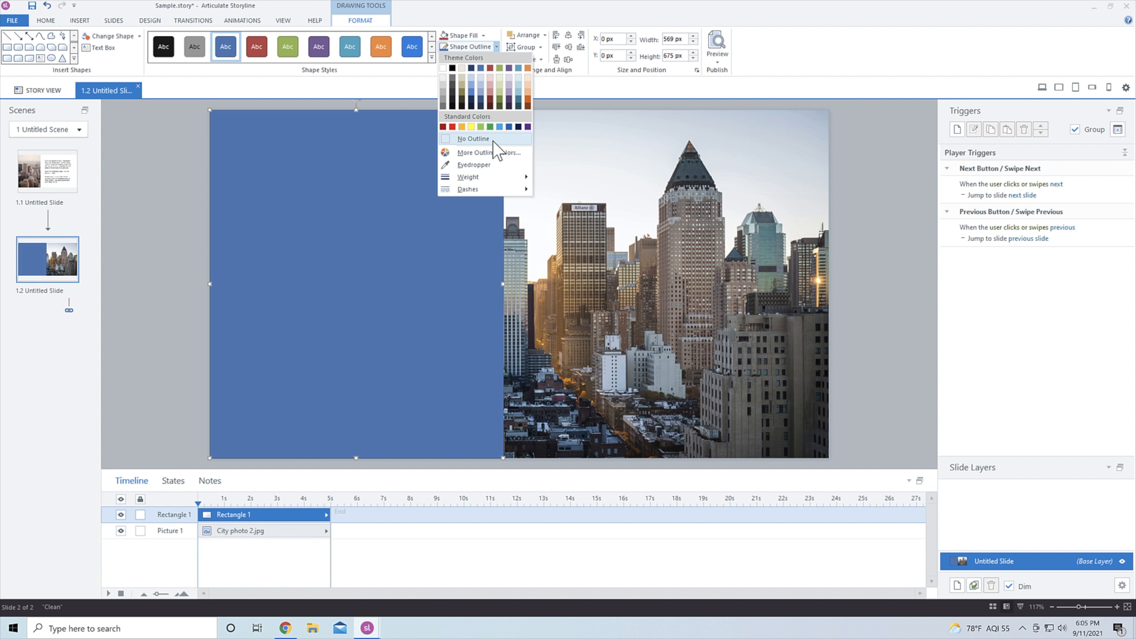
{"action": "left_click", "coordinate": [494, 141]}
{"action": "left_click", "coordinate": [485, 36]}
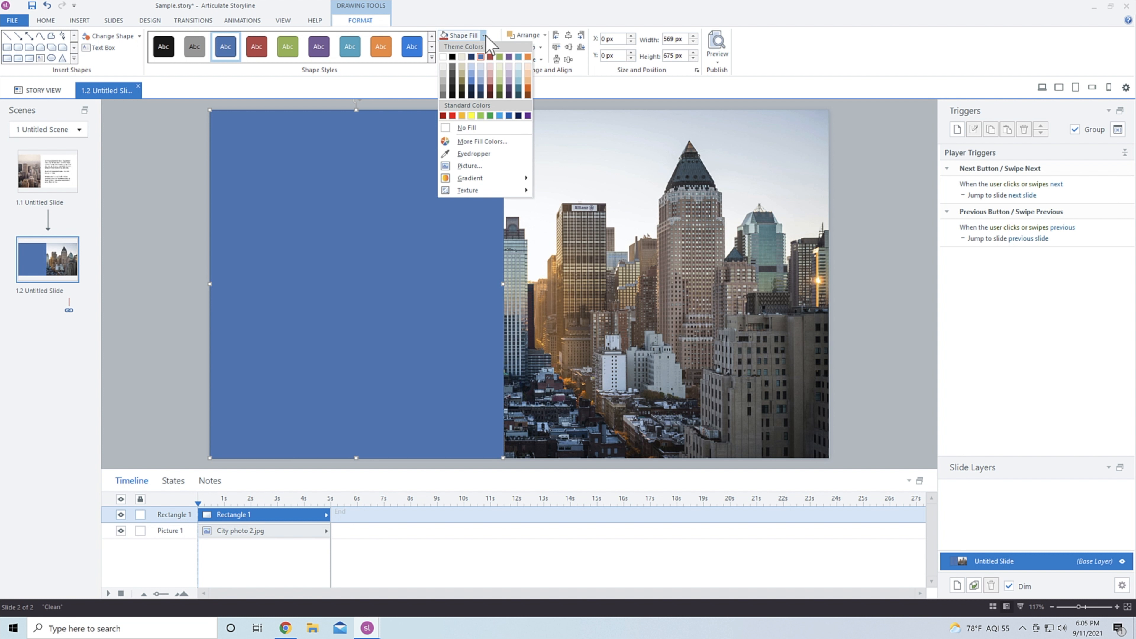
{"action": "left_click", "coordinate": [453, 57]}
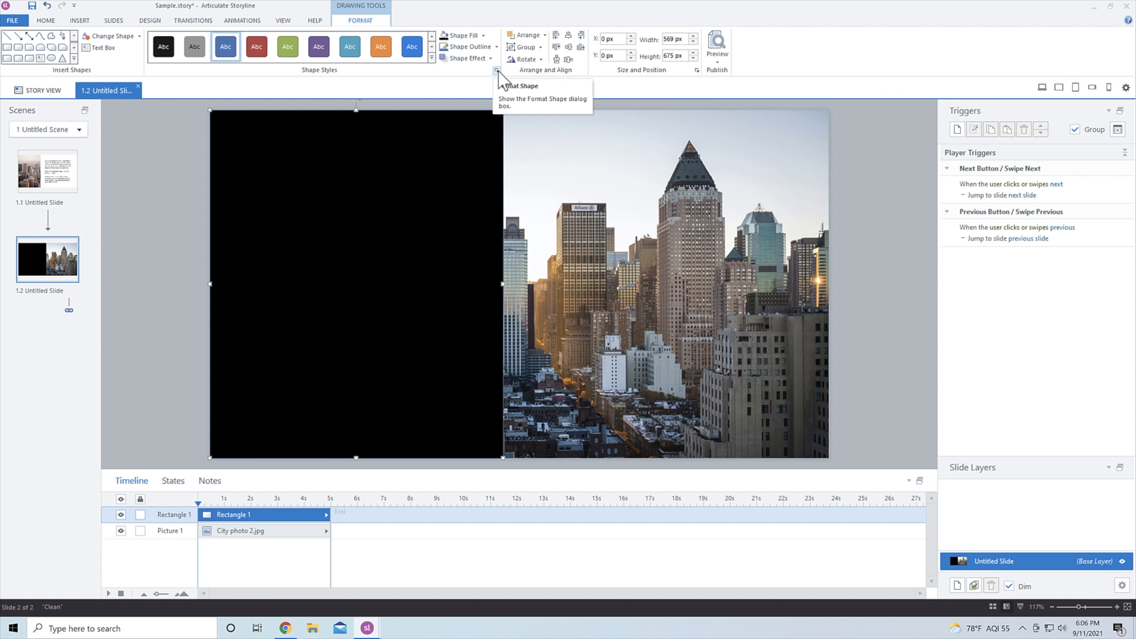
- Set the black rectangle's fill transparency to 43% and close the shape formatting settings
{"action": "left_click", "coordinate": [498, 70]}
{"action": "left_click_drag", "start_coordinate": [535, 133], "coordinate": [766, 100]}
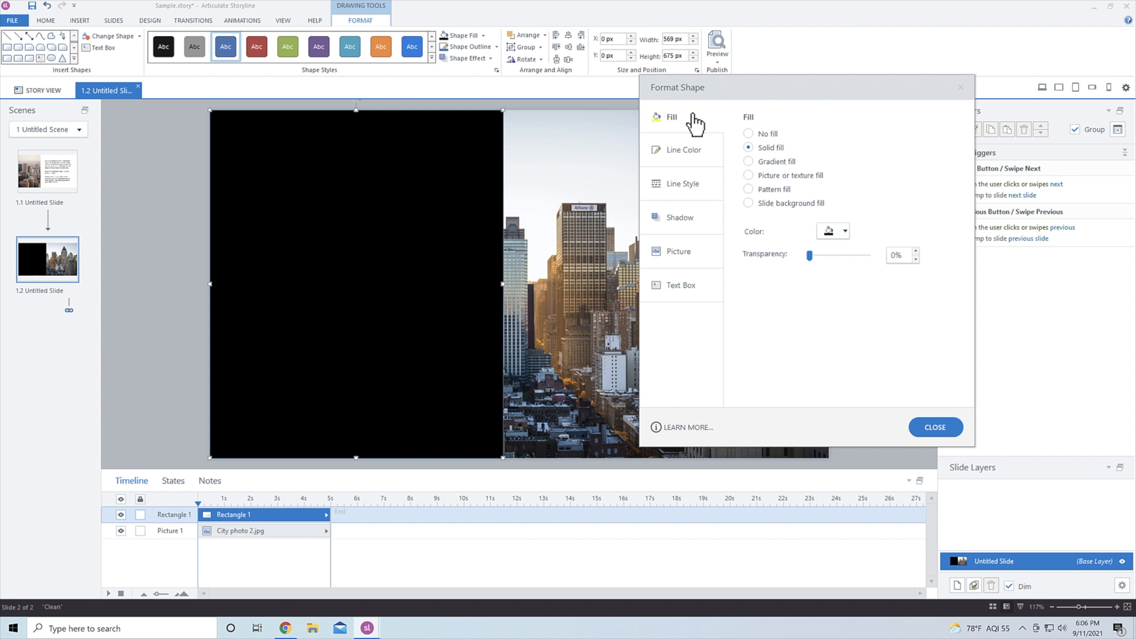
{"action": "left_click_drag", "start_coordinate": [810, 257], "coordinate": [835, 258]}
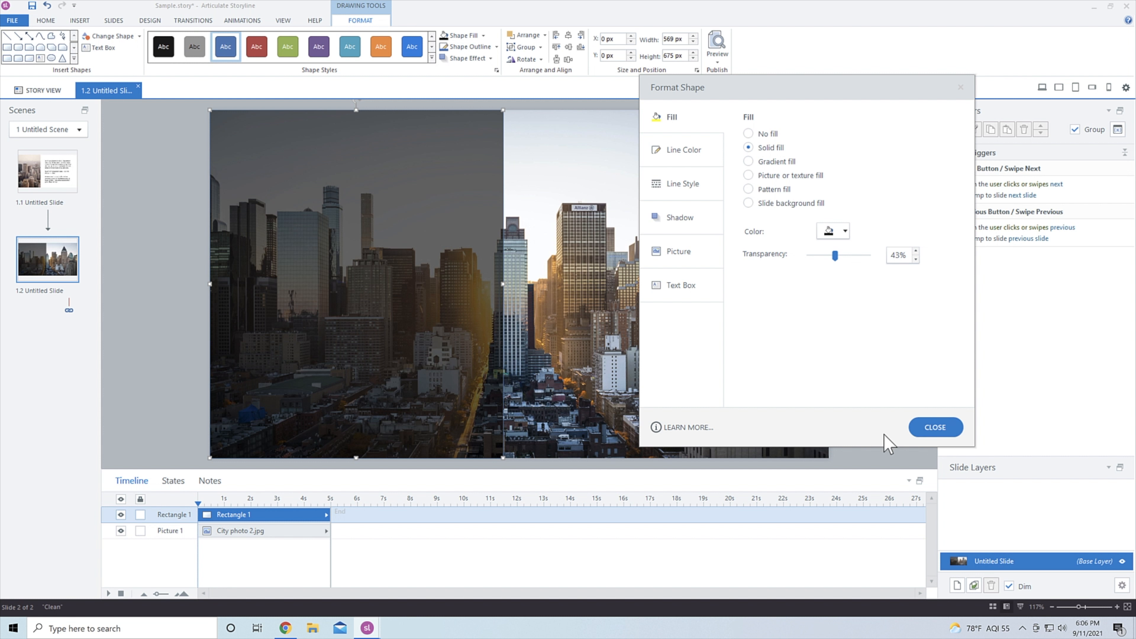
{"action": "left_click", "coordinate": [937, 427]}
{"action": "left_click", "coordinate": [77, 21]}
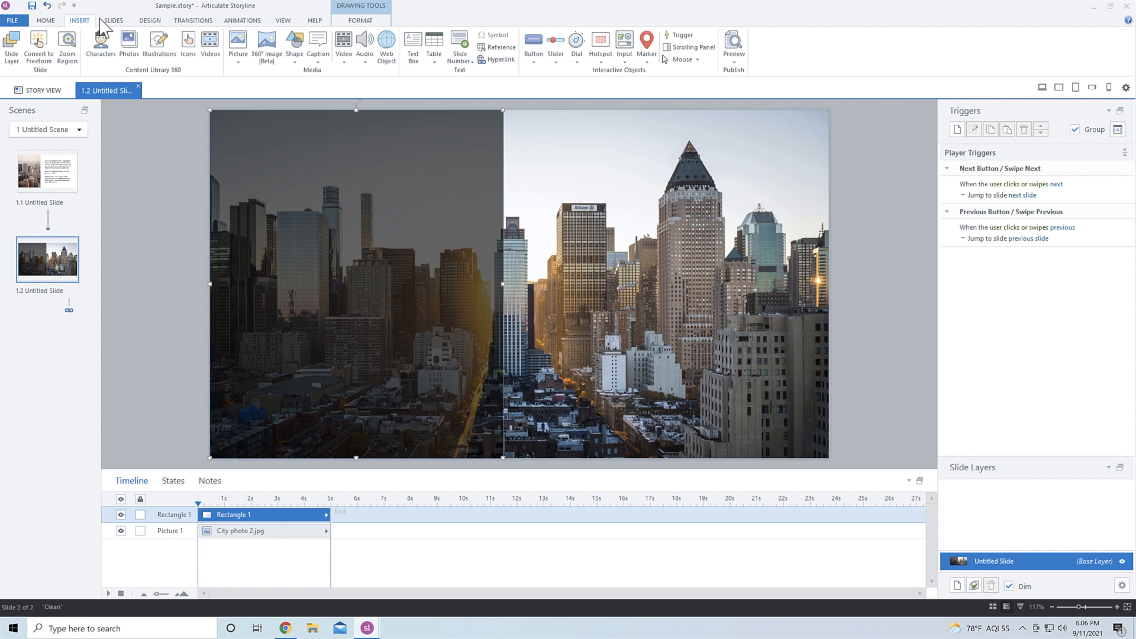
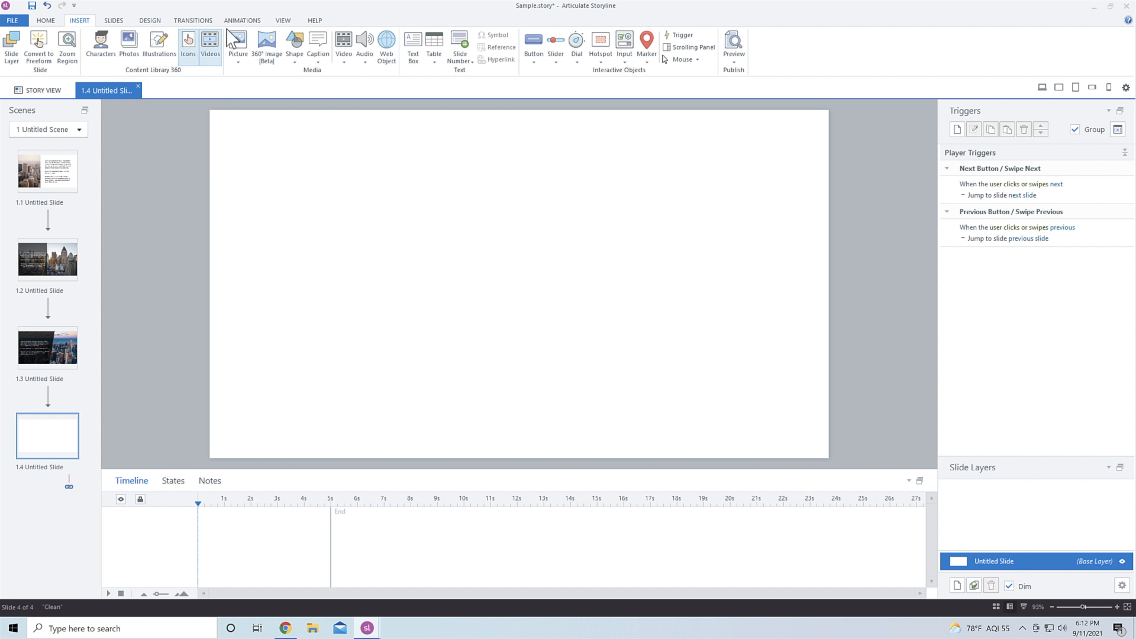
- Insert the 4000 x 6000 daytime street photo from the Content Library's "City" results, scaled to about 421 by 631 px at X 35, Y 22 px
{"action": "left_click", "coordinate": [239, 40]}
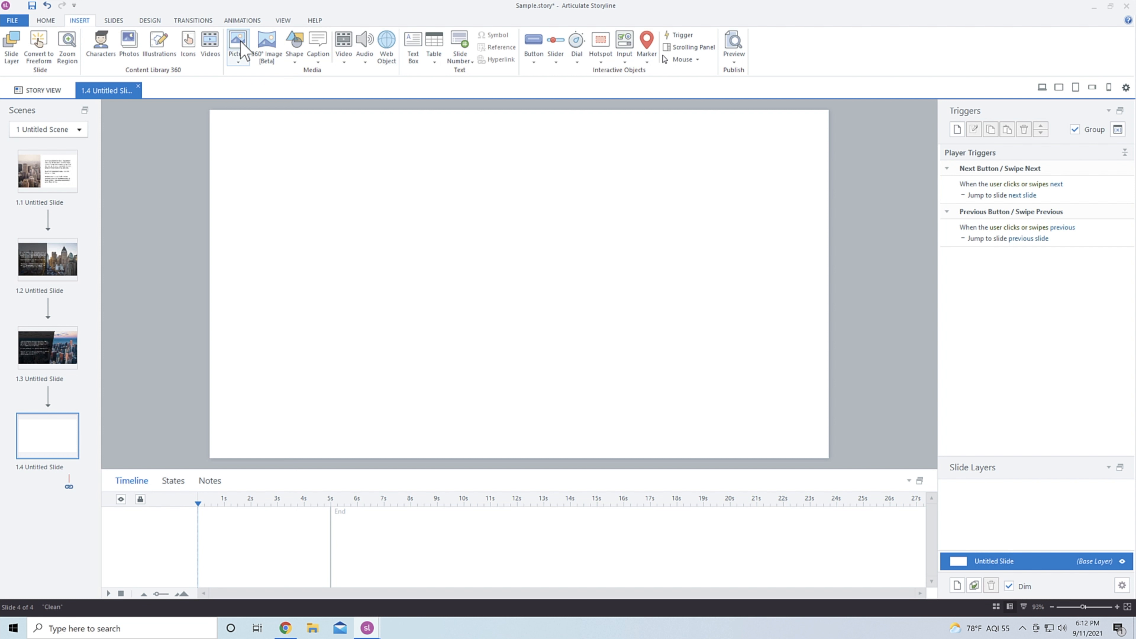
{"action": "left_click", "coordinate": [652, 8]}
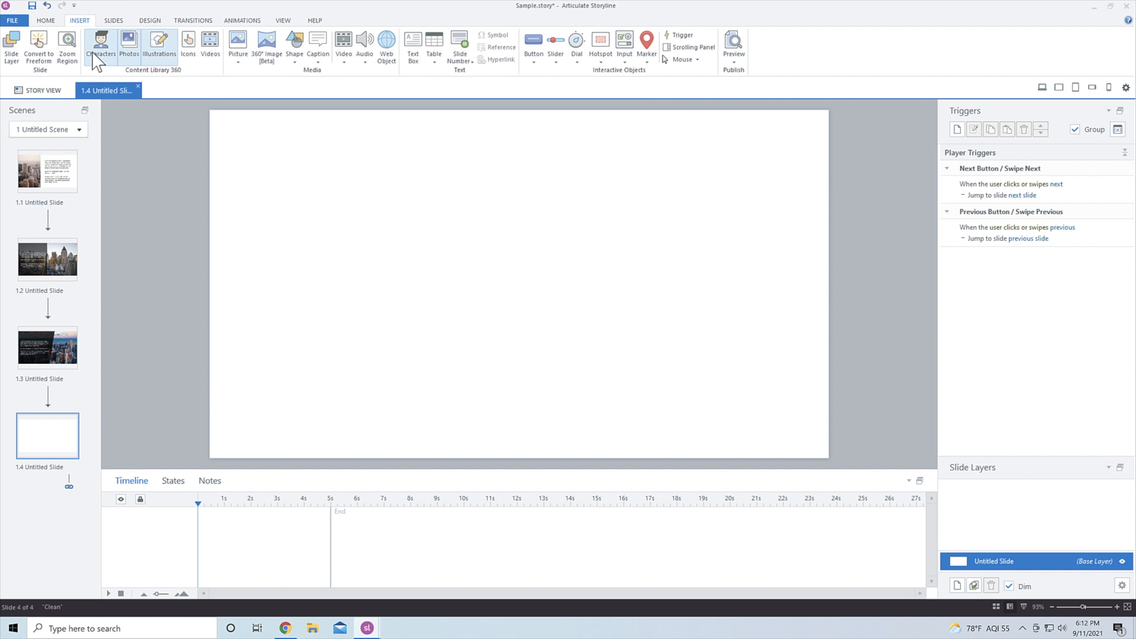
{"action": "left_click", "coordinate": [122, 42]}
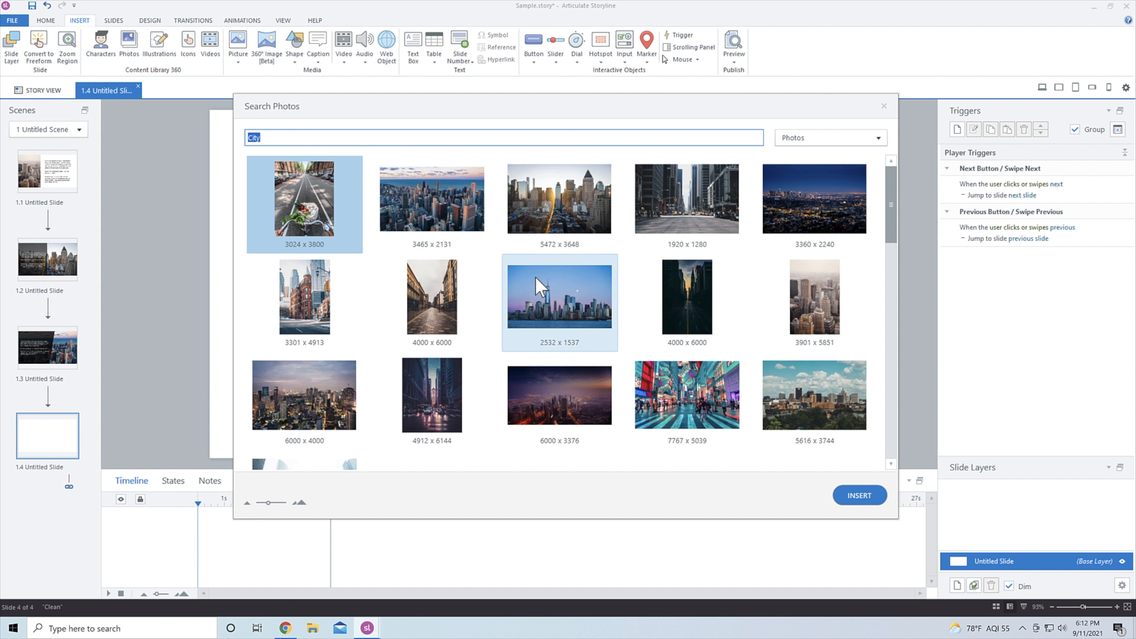
{"action": "double_click", "coordinate": [429, 314]}
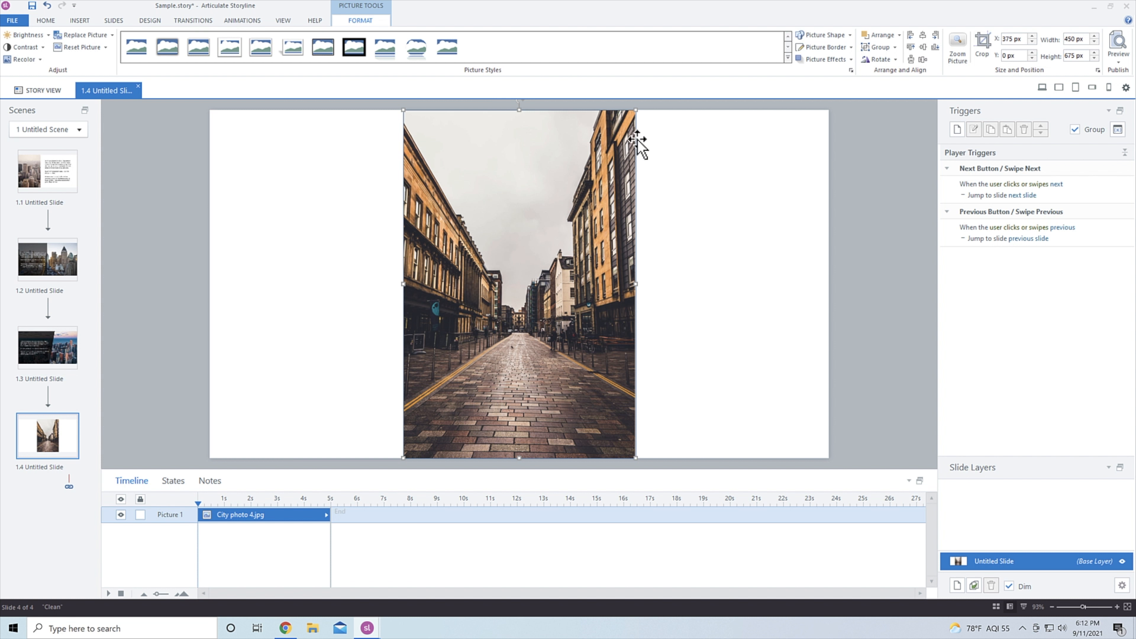
{"action": "left_click_drag", "start_coordinate": [637, 109], "coordinate": [621, 131]}
{"action": "left_click_drag", "start_coordinate": [586, 183], "coordinate": [410, 172]}
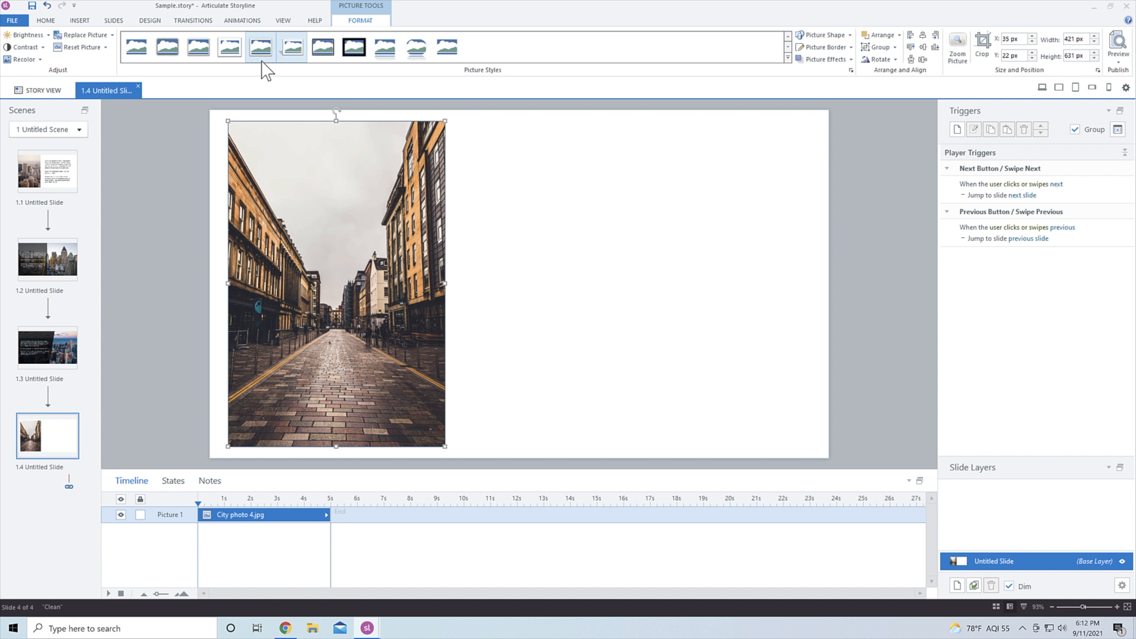
- Give the street photo a solid white border with a line width of 3
{"action": "left_click", "coordinate": [851, 47]}
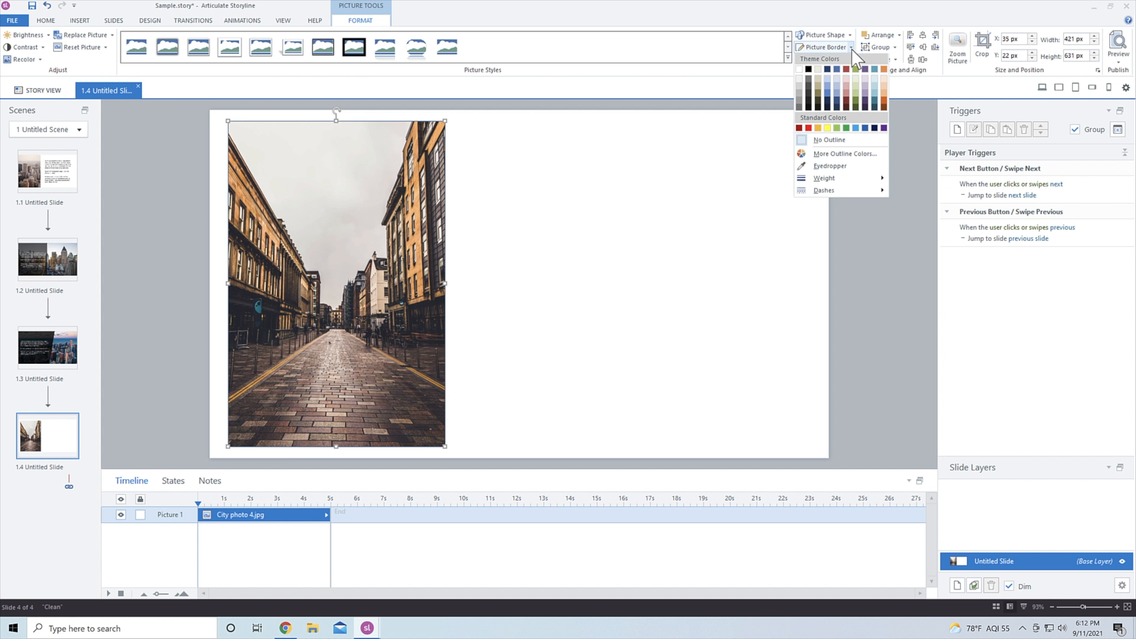
{"action": "left_click", "coordinate": [798, 70]}
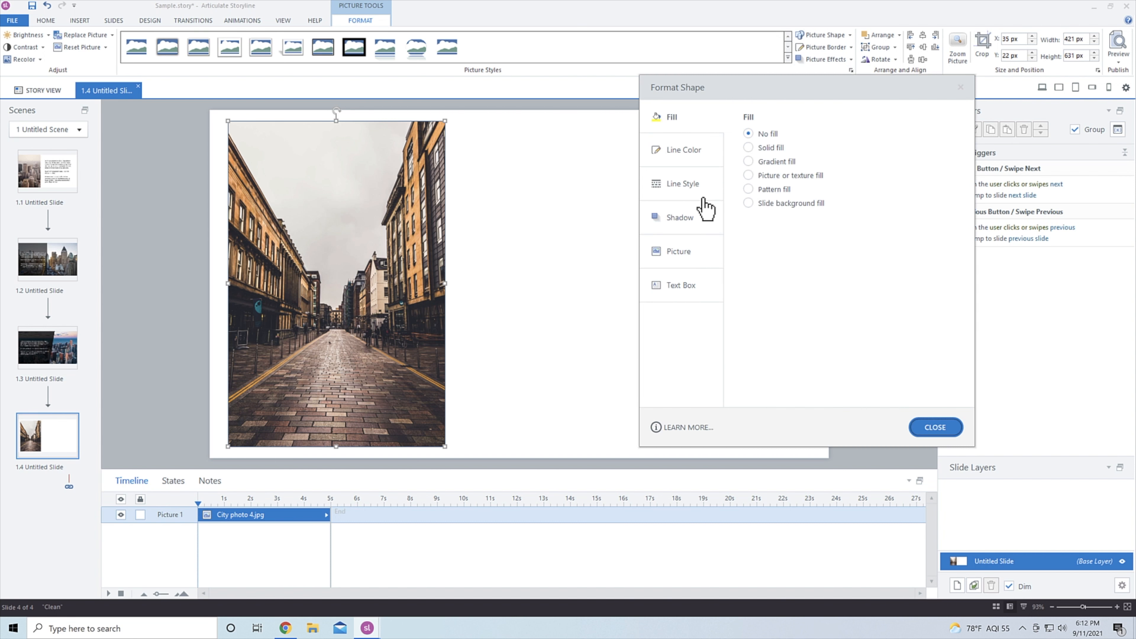
{"action": "left_click", "coordinate": [691, 155]}
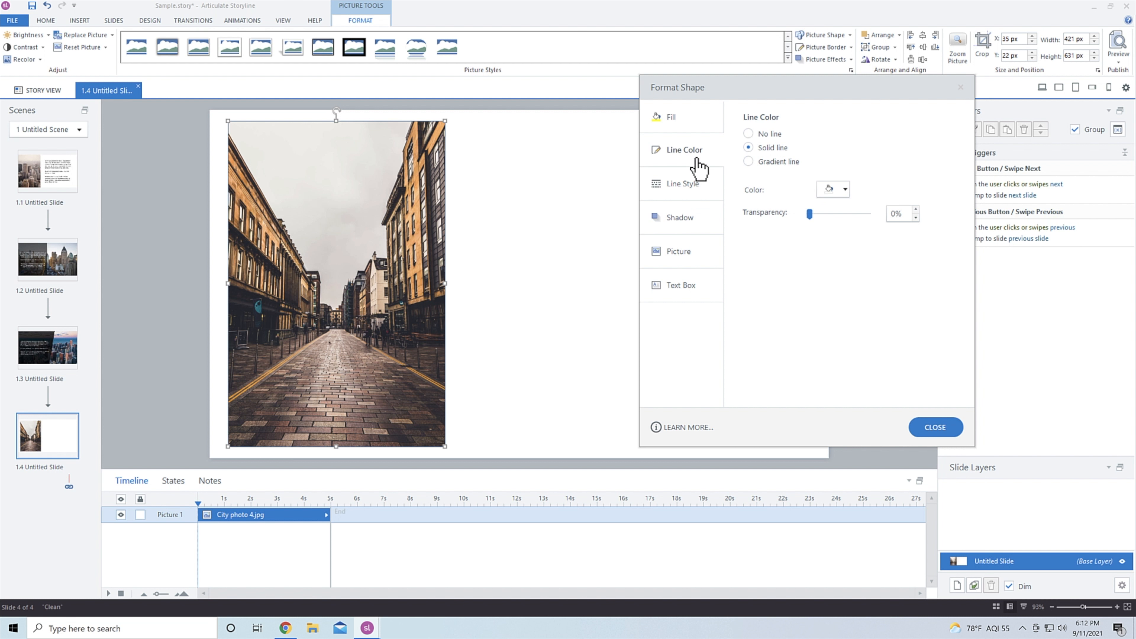
{"action": "left_click", "coordinate": [845, 190]}
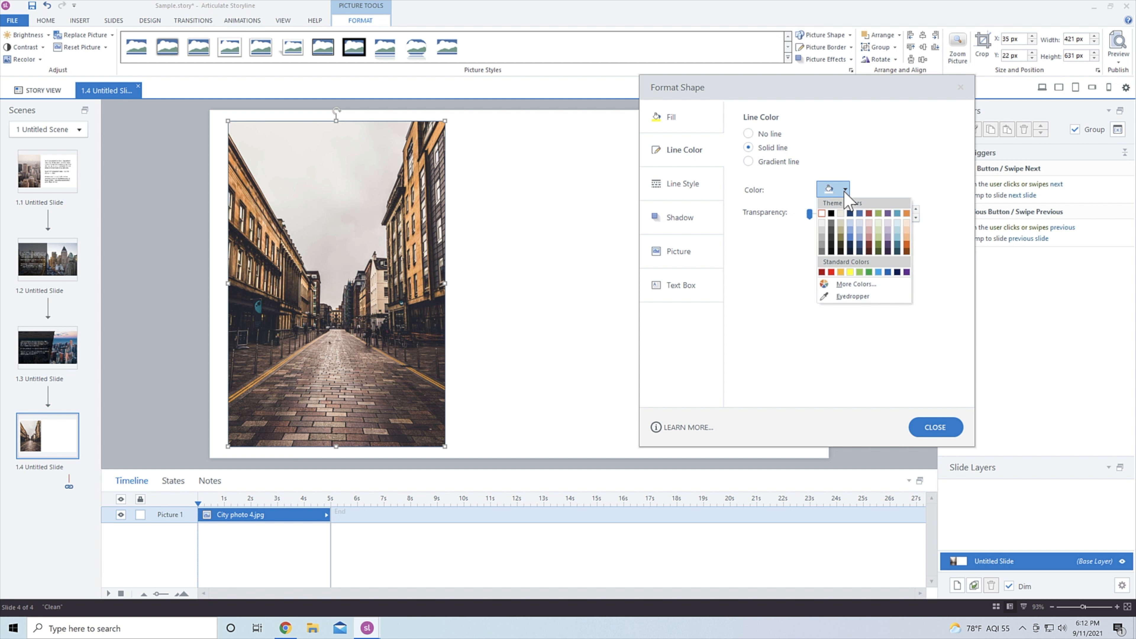
{"action": "left_click", "coordinate": [831, 214]}
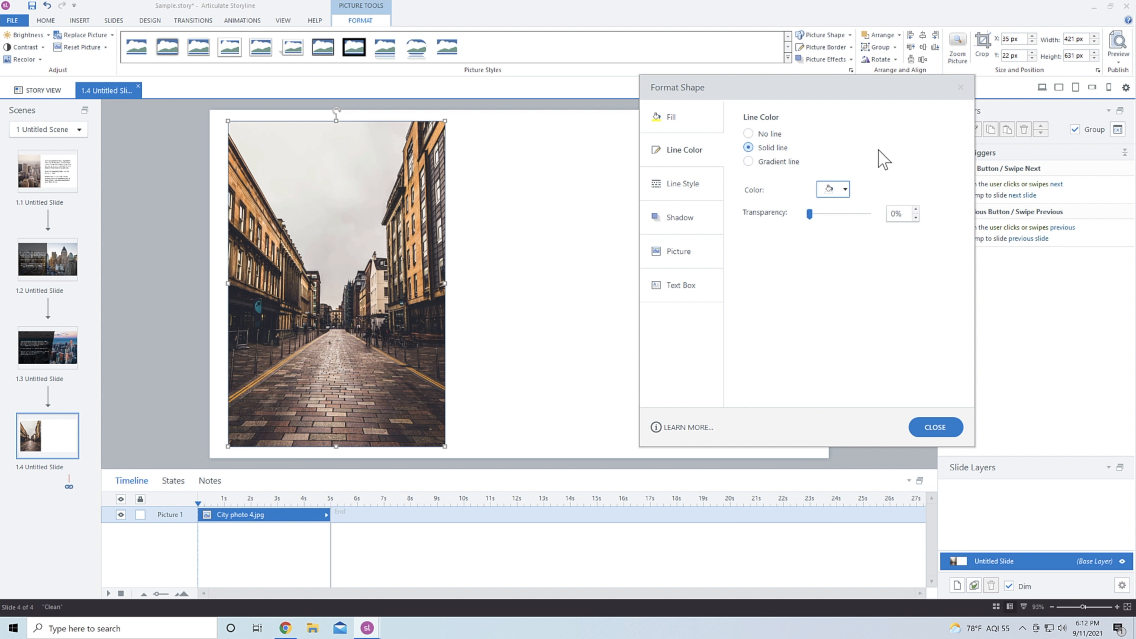
{"action": "left_click", "coordinate": [680, 199]}
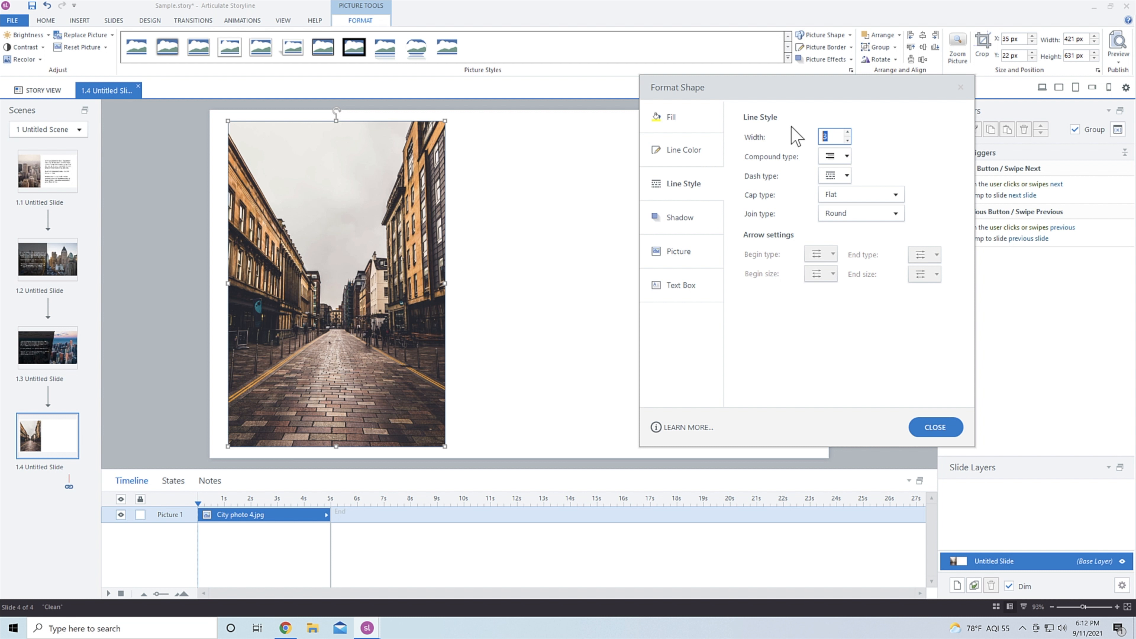
{"action": "key", "text": "Tab"}
- Apply an outer shadow preset cast below the street photo, with 80% transparency and 3 px blur
{"action": "left_click", "coordinate": [691, 219]}
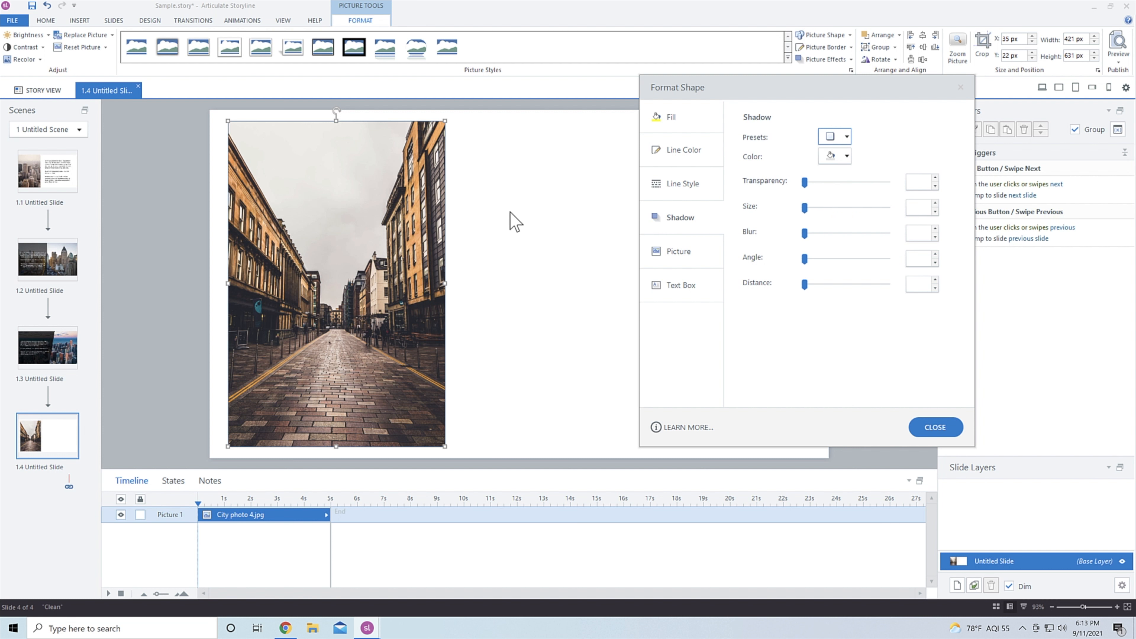
{"action": "left_click", "coordinate": [835, 137]}
{"action": "left_click", "coordinate": [870, 217]}
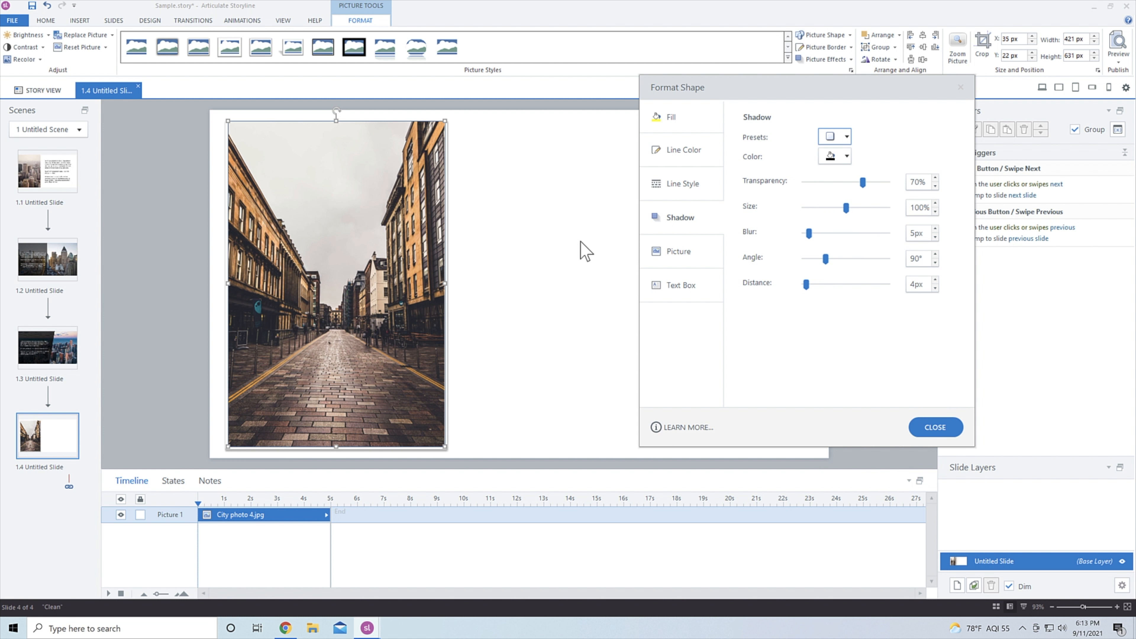
{"action": "left_click_drag", "start_coordinate": [865, 182], "coordinate": [871, 182]}
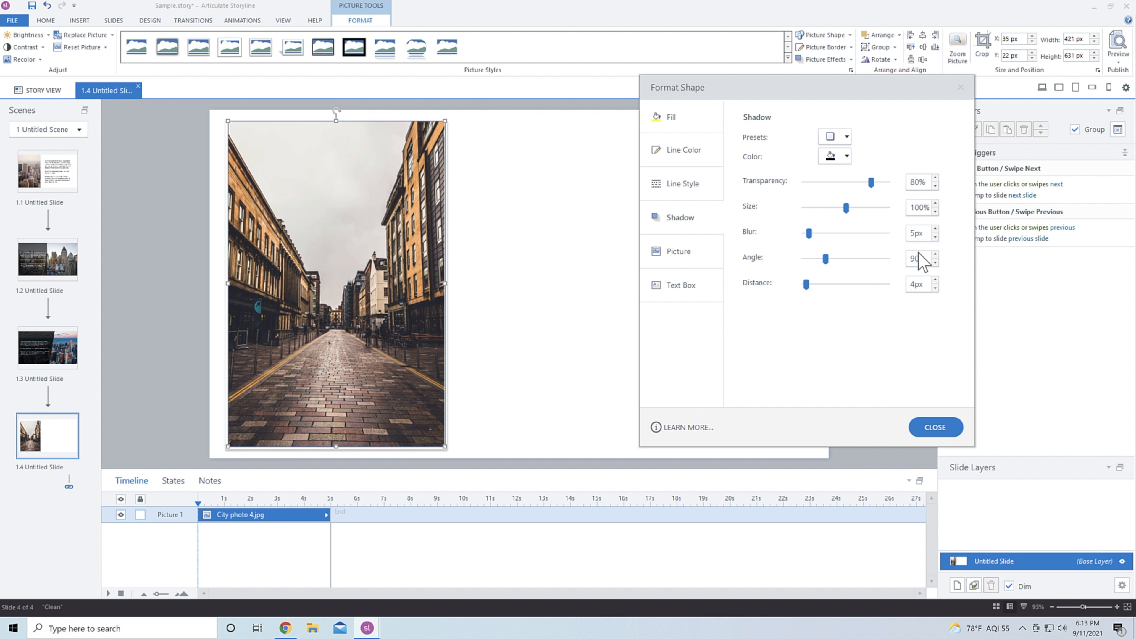
{"action": "left_click", "coordinate": [935, 237]}
{"action": "left_click", "coordinate": [935, 238]}
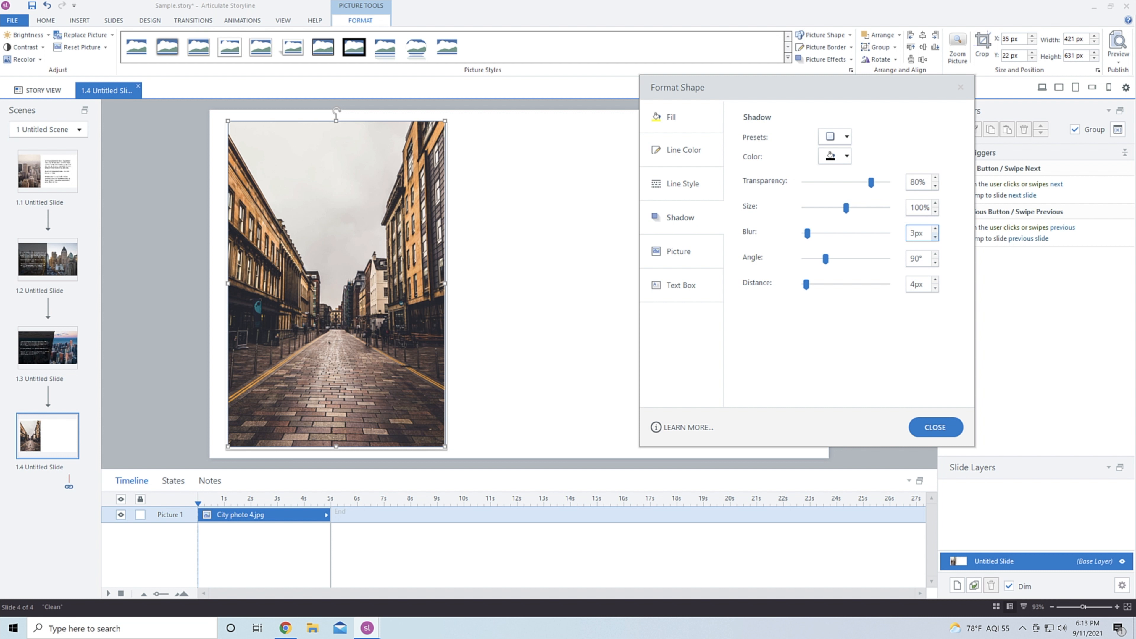
{"action": "left_click", "coordinate": [541, 270]}
- Apply the centered outer shadow preset to the street photo, with 80% transparency, 100% size and 5 px blur
{"action": "left_click", "coordinate": [421, 173]}
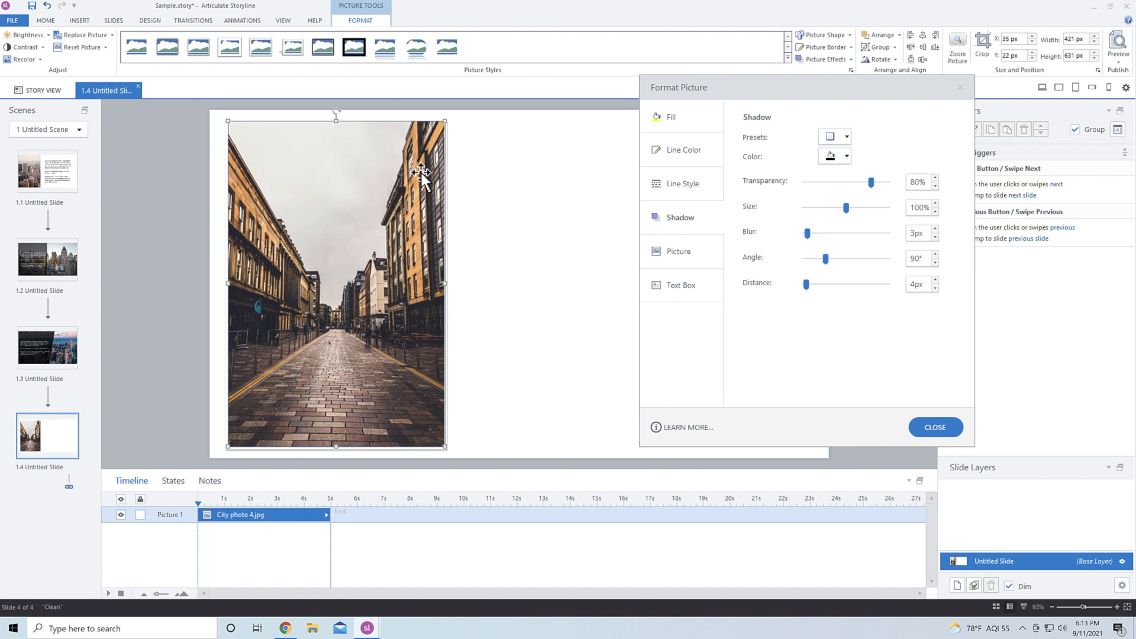
{"action": "left_click", "coordinate": [846, 136]}
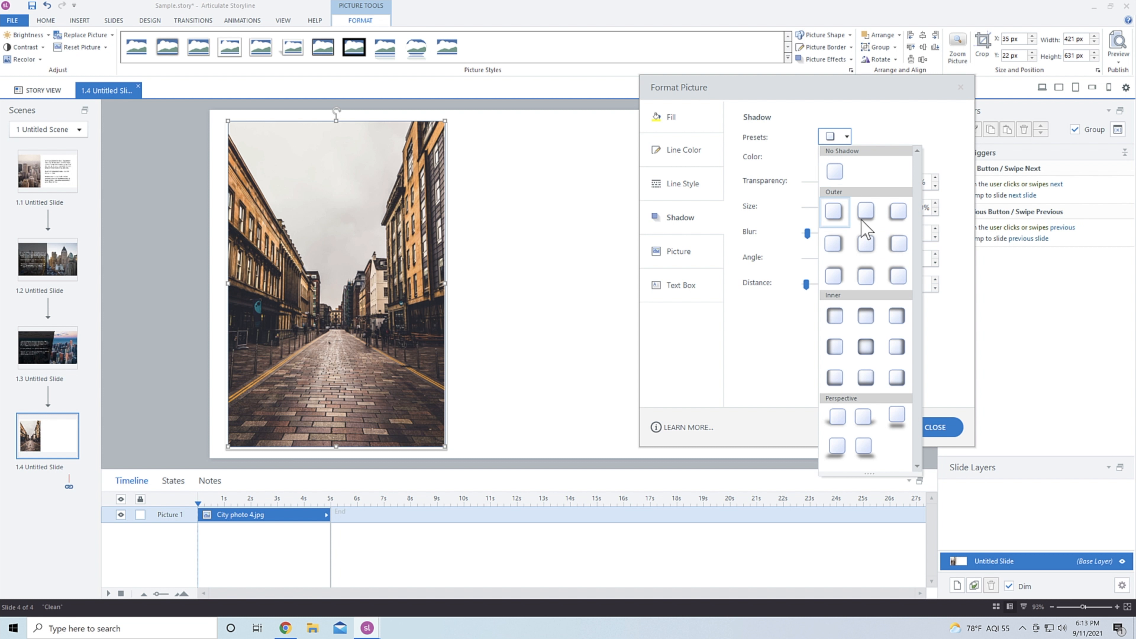
{"action": "left_click", "coordinate": [867, 246]}
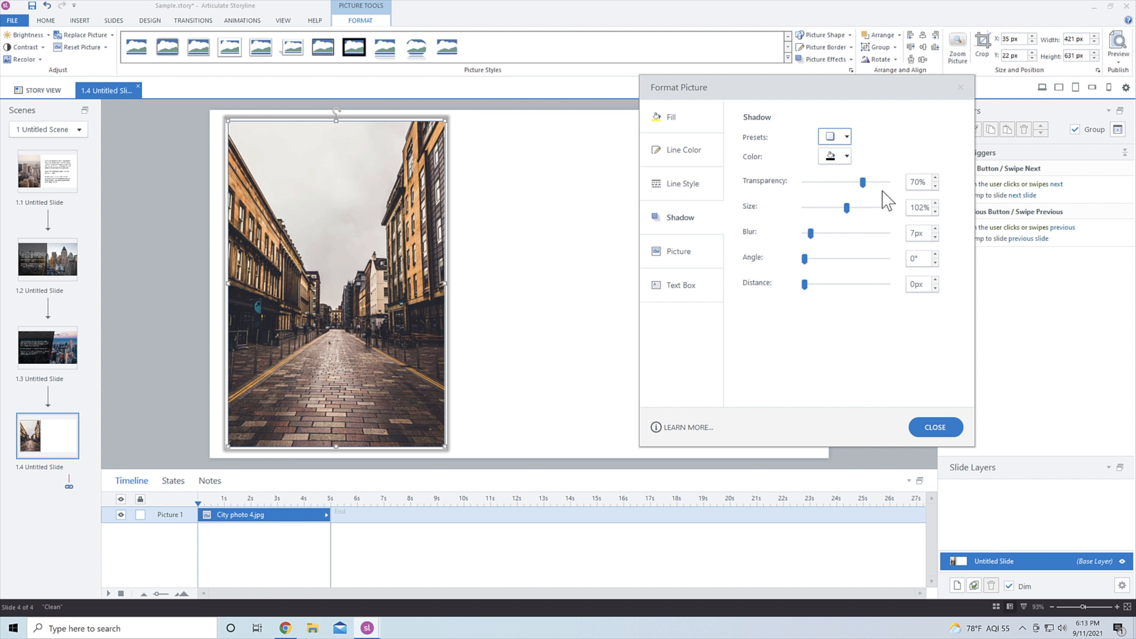
{"action": "left_click_drag", "start_coordinate": [862, 183], "coordinate": [872, 180]}
{"action": "left_click", "coordinate": [935, 212]}
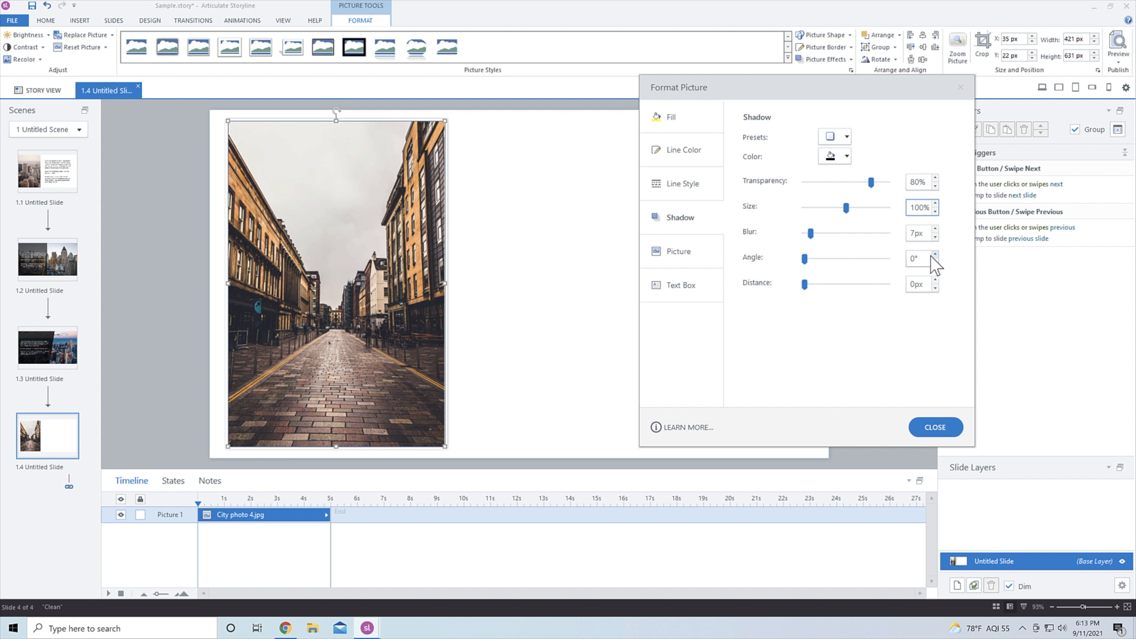
{"action": "left_click", "coordinate": [935, 236]}
{"action": "left_click", "coordinate": [935, 237]}
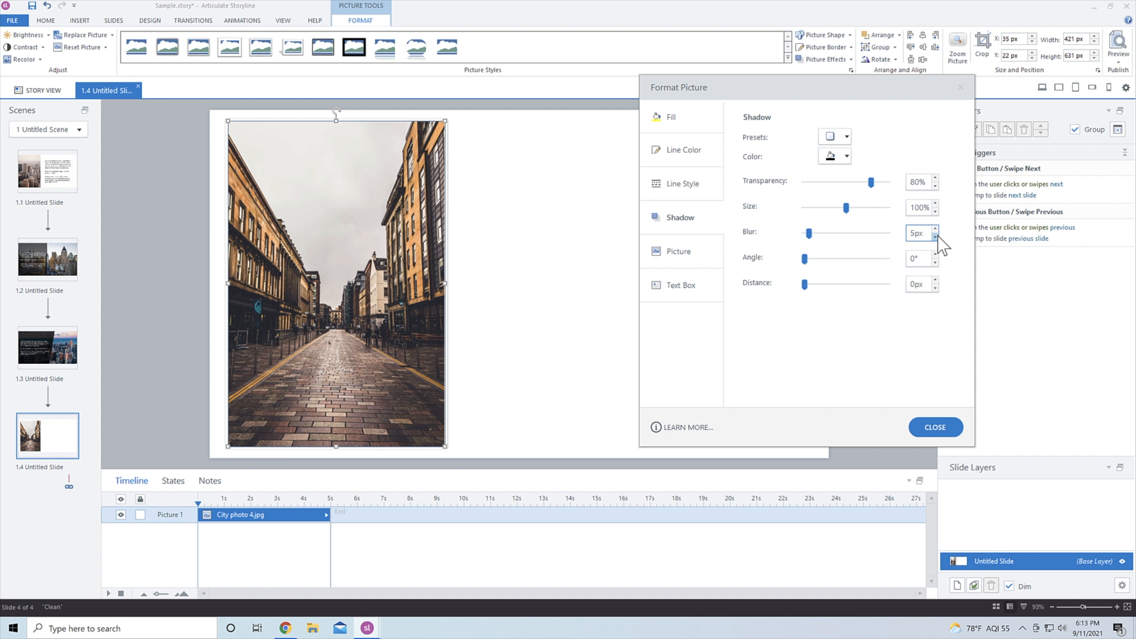
- Set the street photo's shadow blur to 4 px and close the picture formatting dialog
{"action": "left_click", "coordinate": [579, 258]}
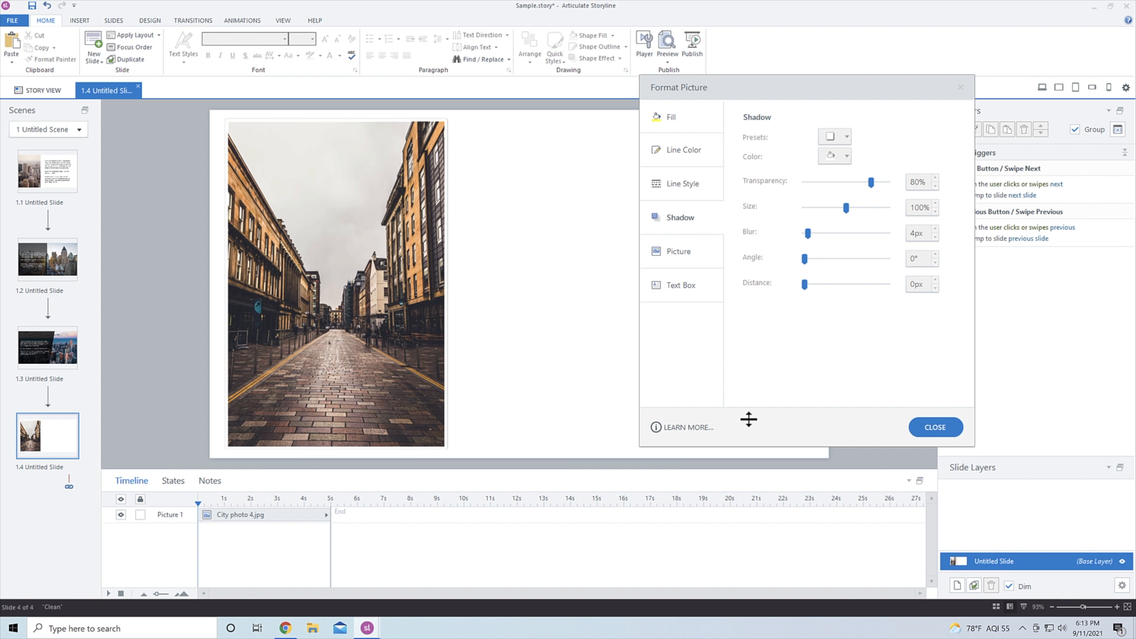
{"action": "left_click", "coordinate": [952, 429]}
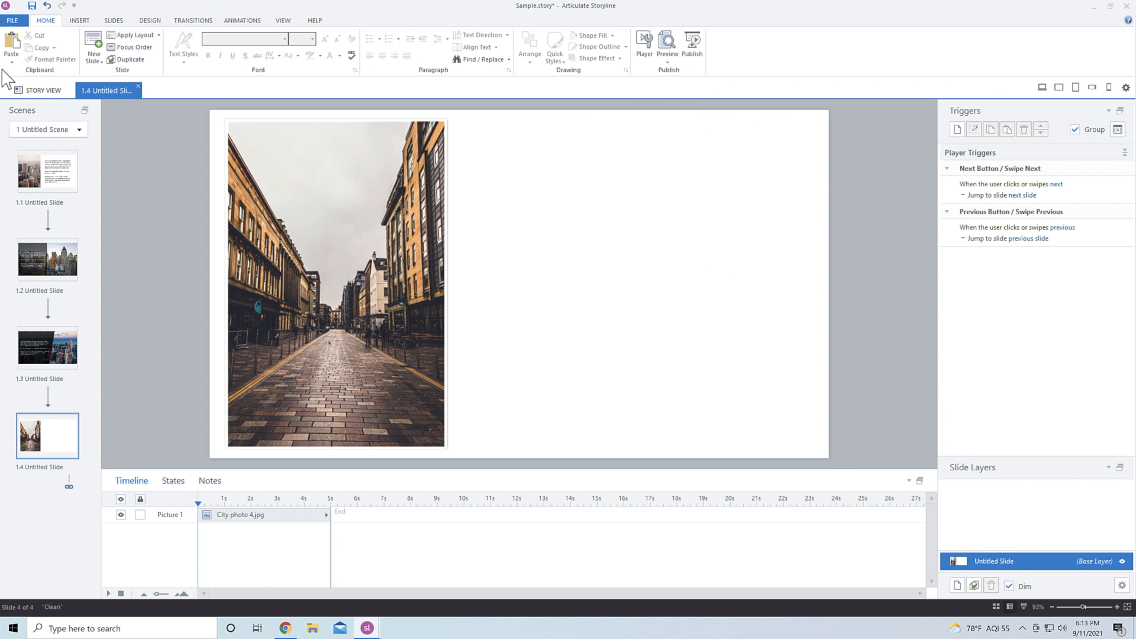
- Draw a rounded rectangle beside the street photo that runs past the slide's right edge, and round its ends fully into a pill shape
{"action": "left_click", "coordinate": [77, 21]}
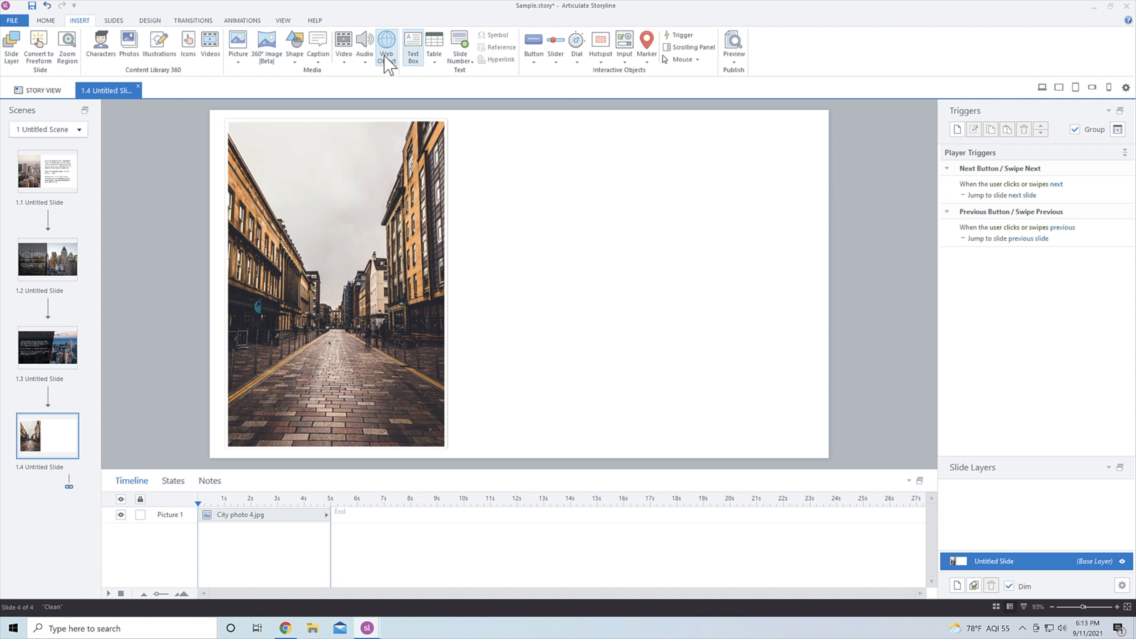
{"action": "left_click", "coordinate": [294, 62]}
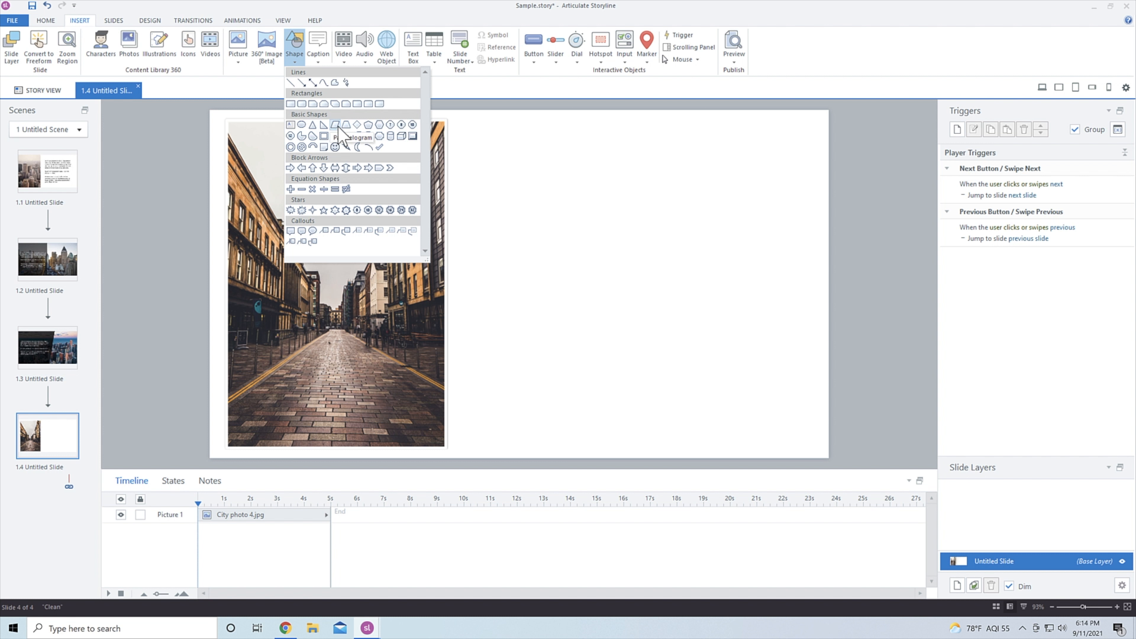
{"action": "left_click", "coordinate": [302, 103]}
{"action": "mouse_move", "coordinate": [508, 137]}
{"action": "left_mouse_down"}
{"action": "mouse_move", "coordinate": [811, 241]}
{"action": "mouse_move", "coordinate": [887, 228]}
{"action": "left_mouse_up"}
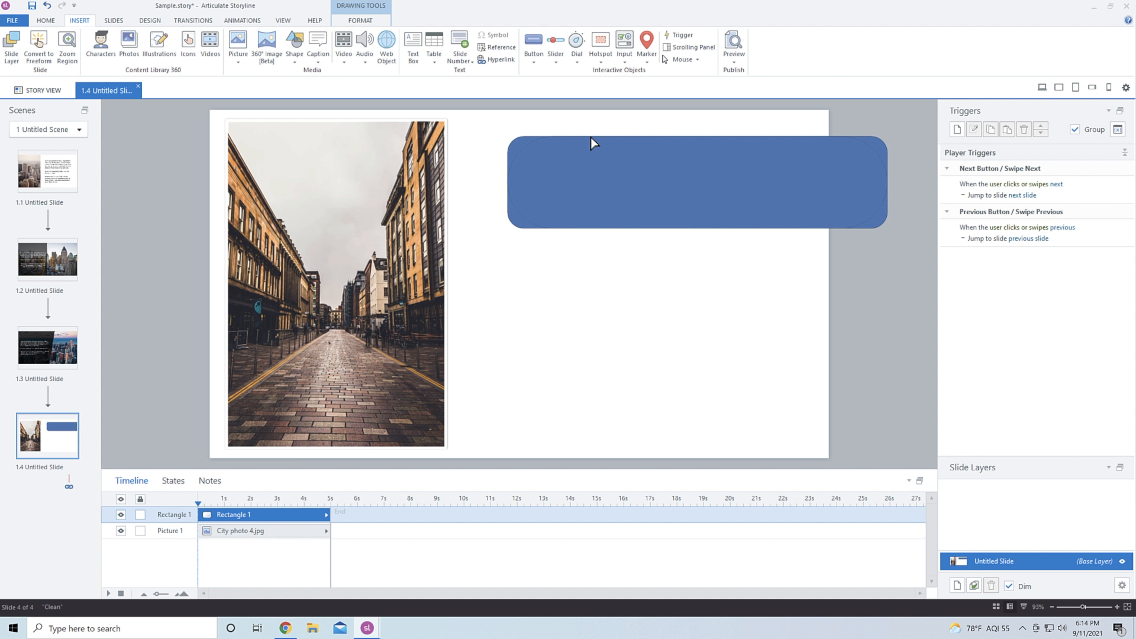
{"action": "left_click_drag", "start_coordinate": [592, 142], "coordinate": [591, 140]}
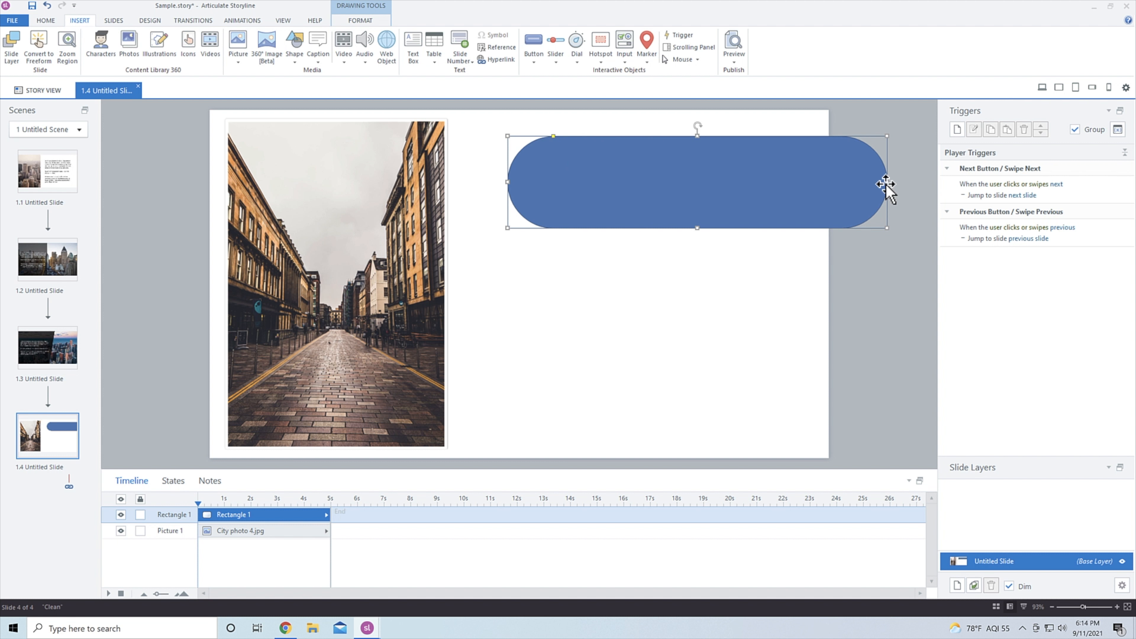
- Resize the pill shape to about 714 x 122 px and place it at about X 556, Y 51 px, still overlapping the slide's right edge
{"action": "left_click_drag", "start_coordinate": [887, 182], "coordinate": [876, 182]}
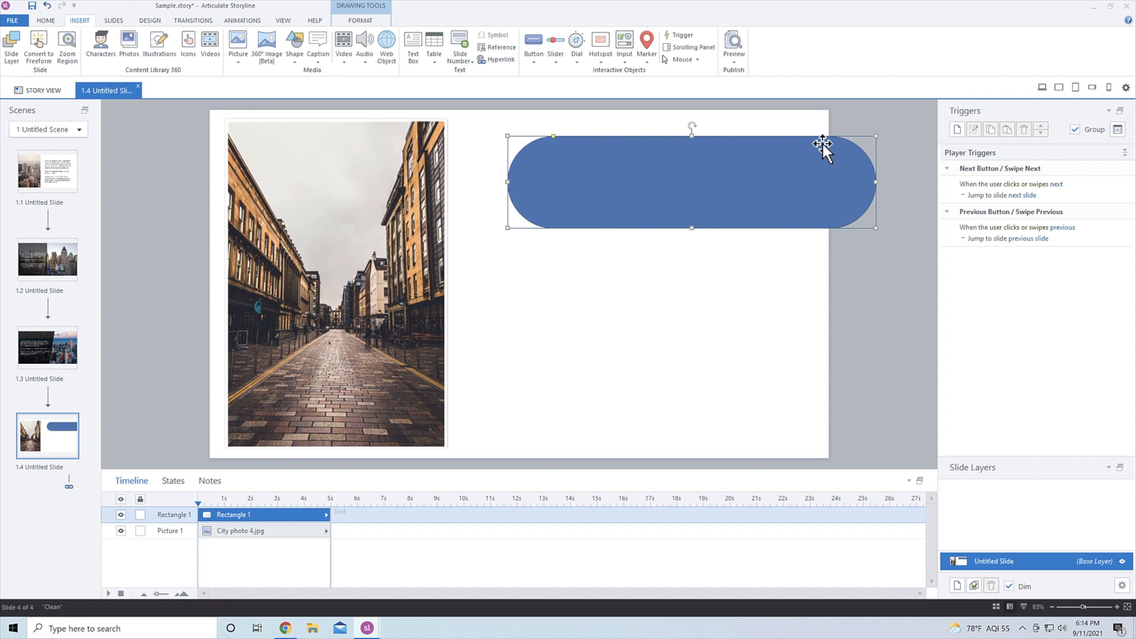
{"action": "left_click_drag", "start_coordinate": [507, 182], "coordinate": [489, 182]}
{"action": "left_click_drag", "start_coordinate": [677, 228], "coordinate": [679, 203]}
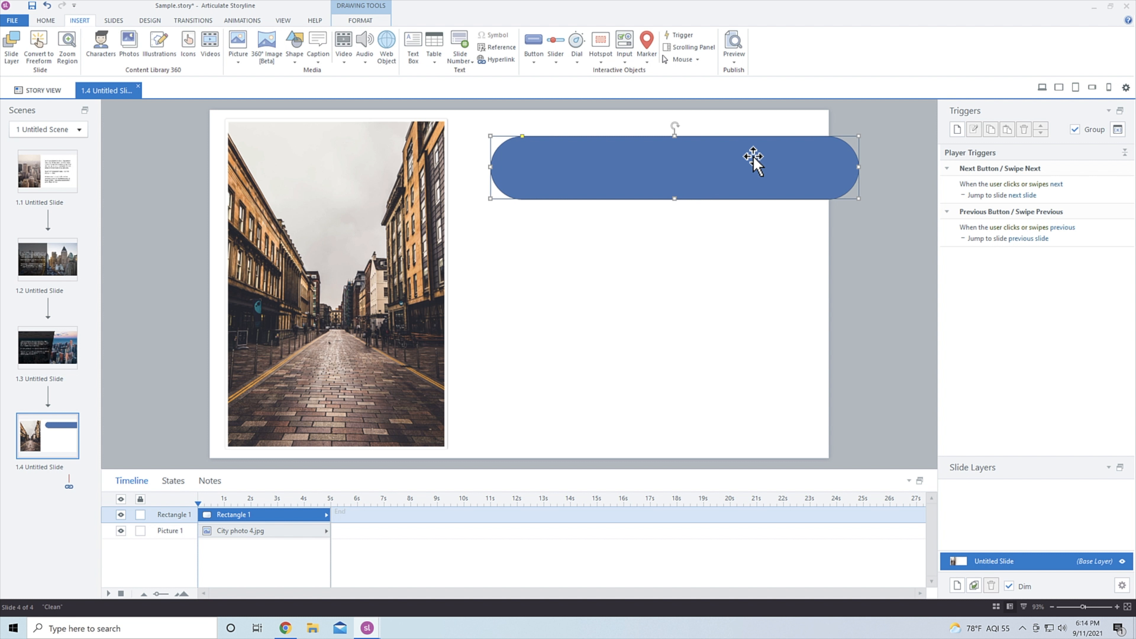
{"action": "left_click_drag", "start_coordinate": [826, 169], "coordinate": [831, 168]}
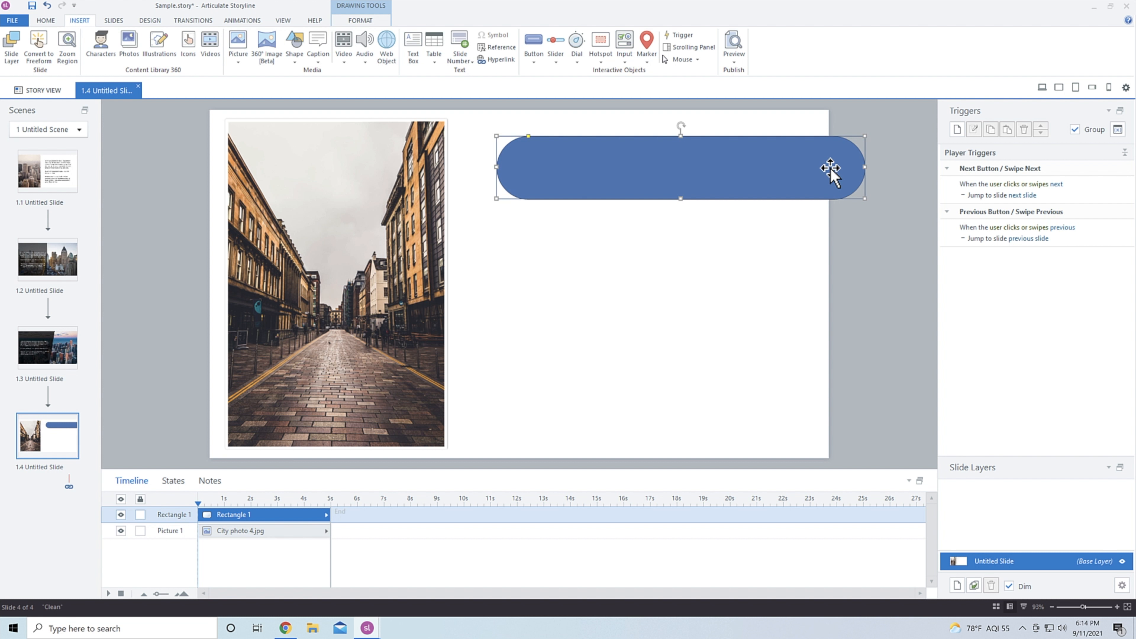
- Enter the text "Title of Page" in the pill shape
{"action": "type", "text": "TRi"}
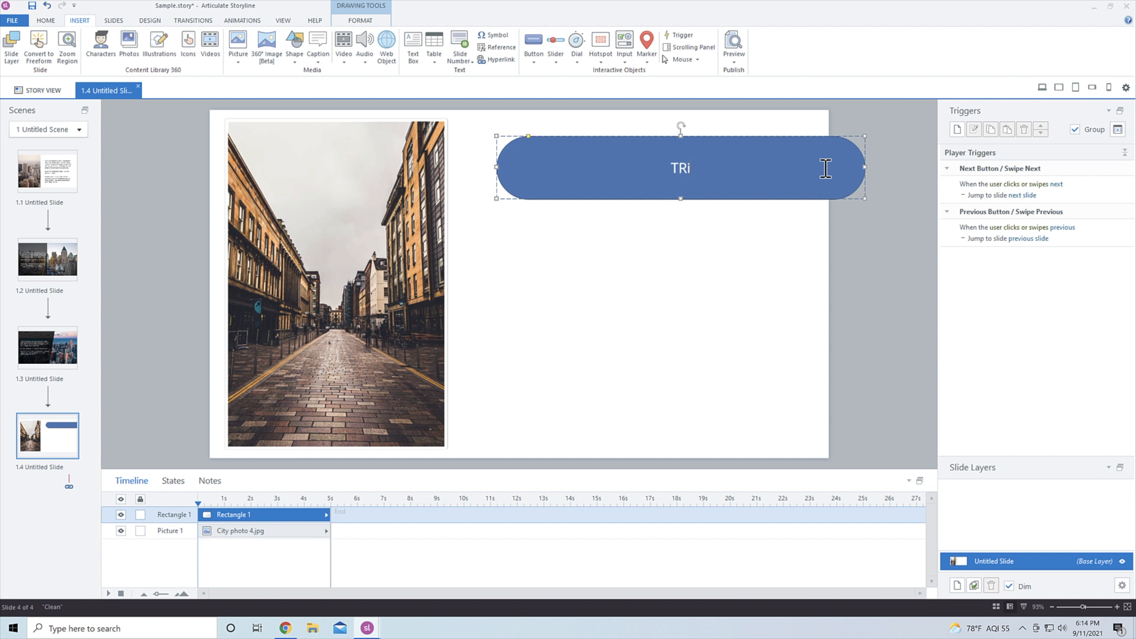
{"action": "type", "text": "le of Page"}
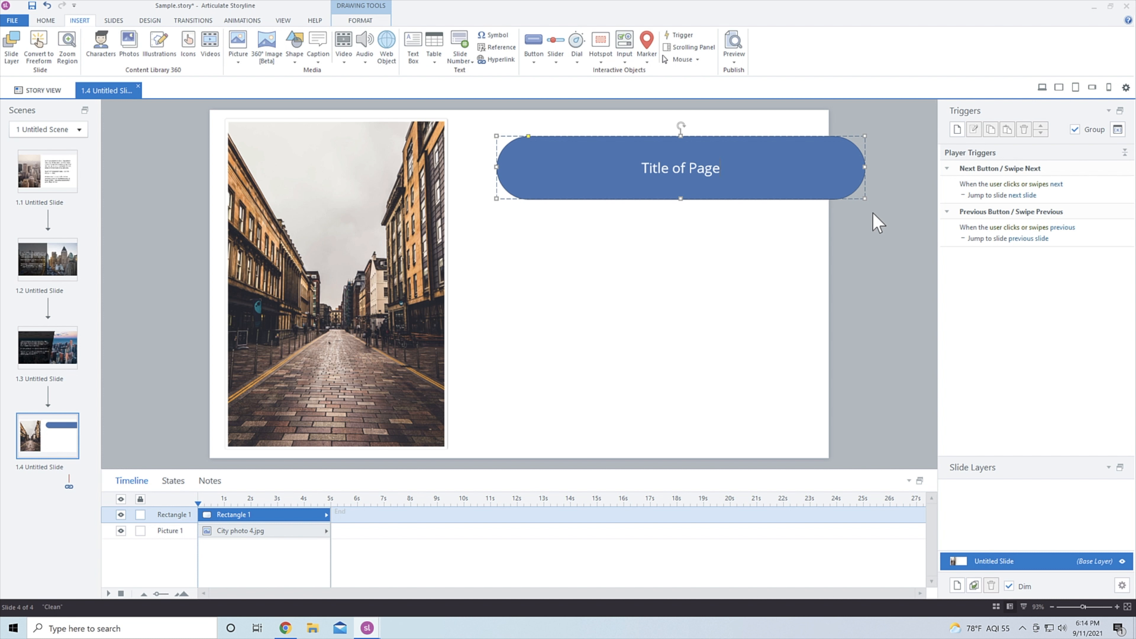
{"action": "left_click", "coordinate": [875, 219]}
- Remove the outline from the pill-shaped title banner, keeping its blue fill
{"action": "left_click", "coordinate": [817, 141]}
{"action": "left_click", "coordinate": [361, 20]}
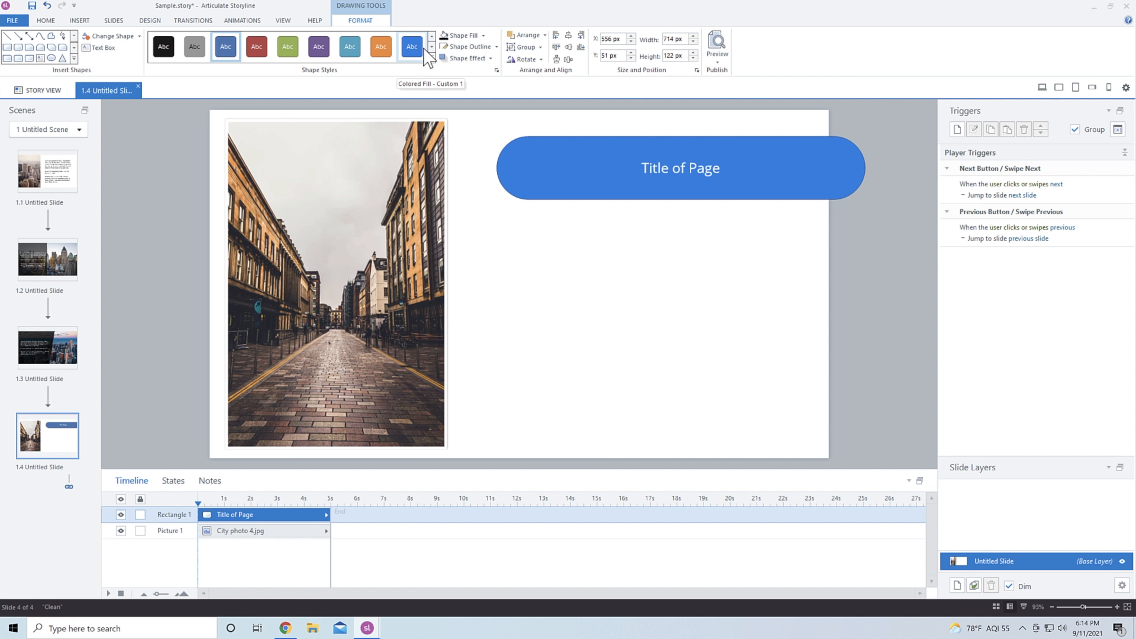
{"action": "left_click", "coordinate": [498, 46]}
{"action": "left_click", "coordinate": [487, 138]}
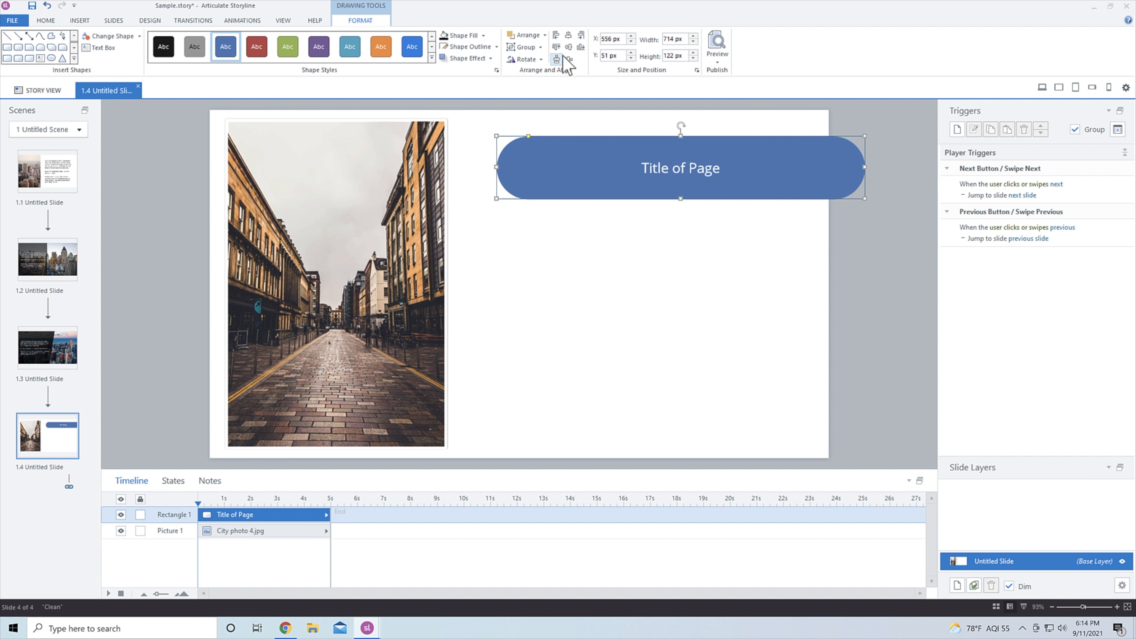
- Left-align the "Title of Page" text in the banner and increase its indent by one level
{"action": "left_click", "coordinate": [45, 20]}
{"action": "left_click", "coordinate": [370, 55]}
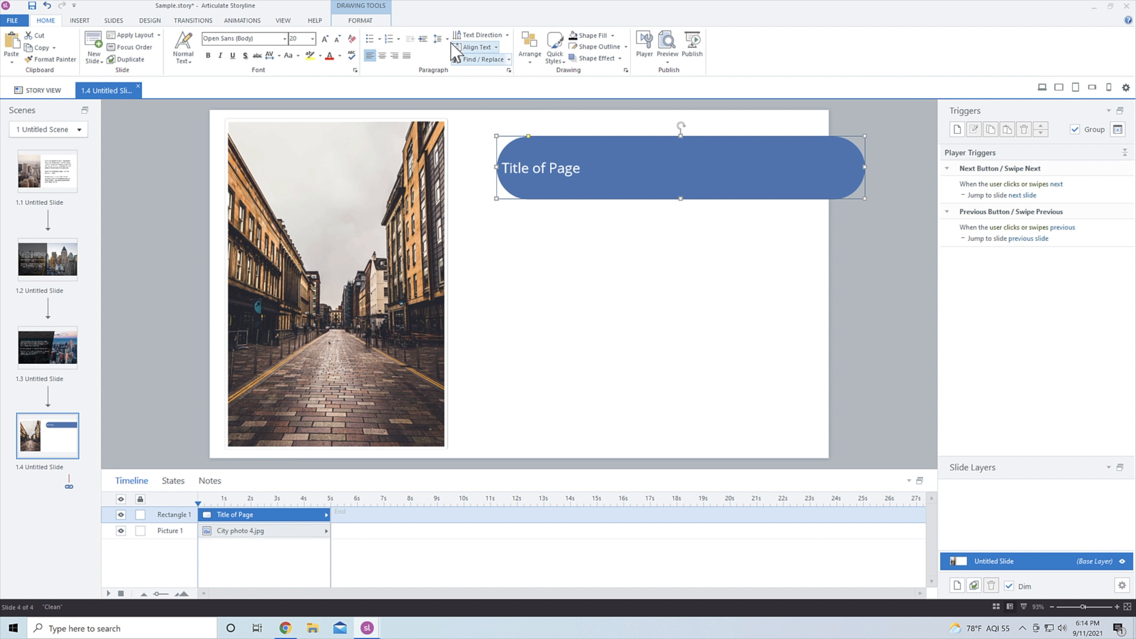
{"action": "left_click", "coordinate": [423, 39]}
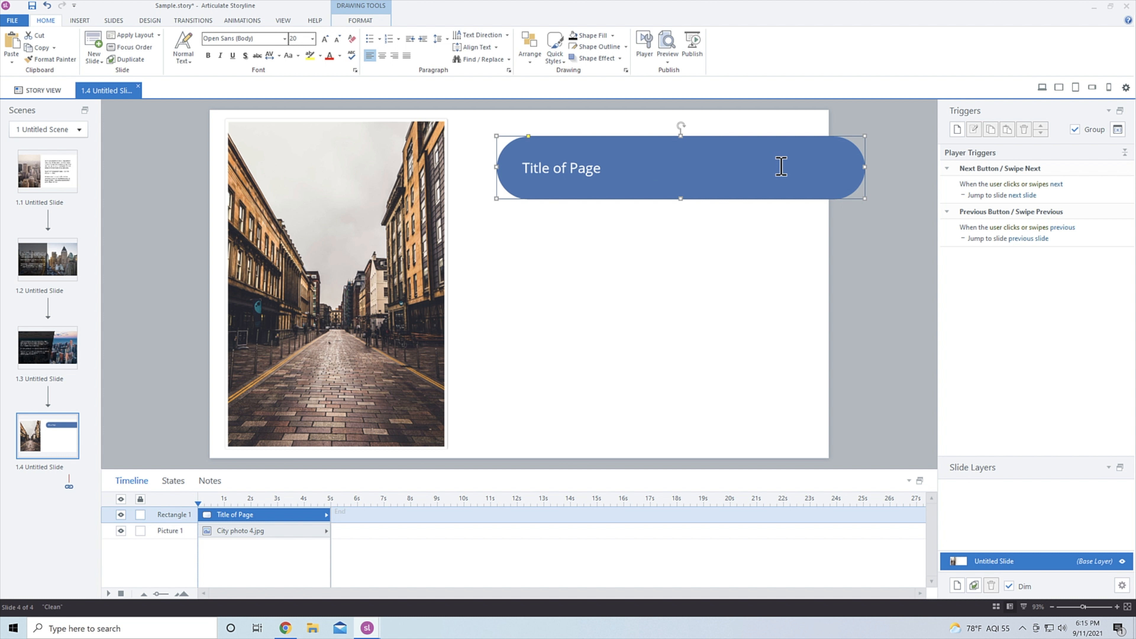
- Preview only this slide to check the framed photo and title banner, and close the preview
{"action": "left_click", "coordinate": [668, 62]}
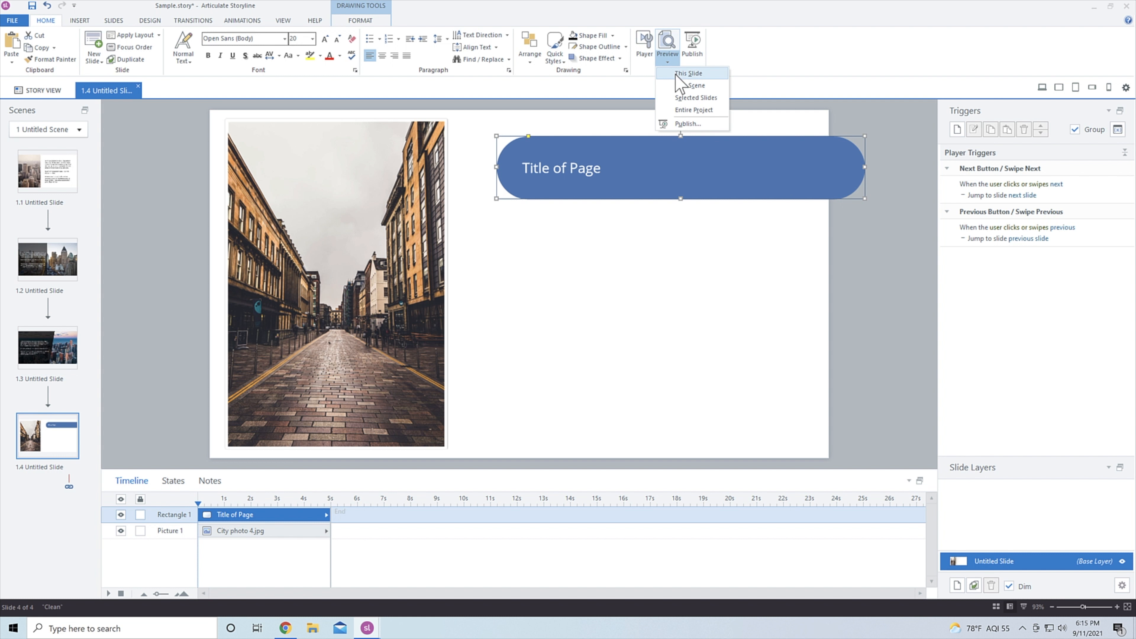
{"action": "left_click", "coordinate": [675, 75]}
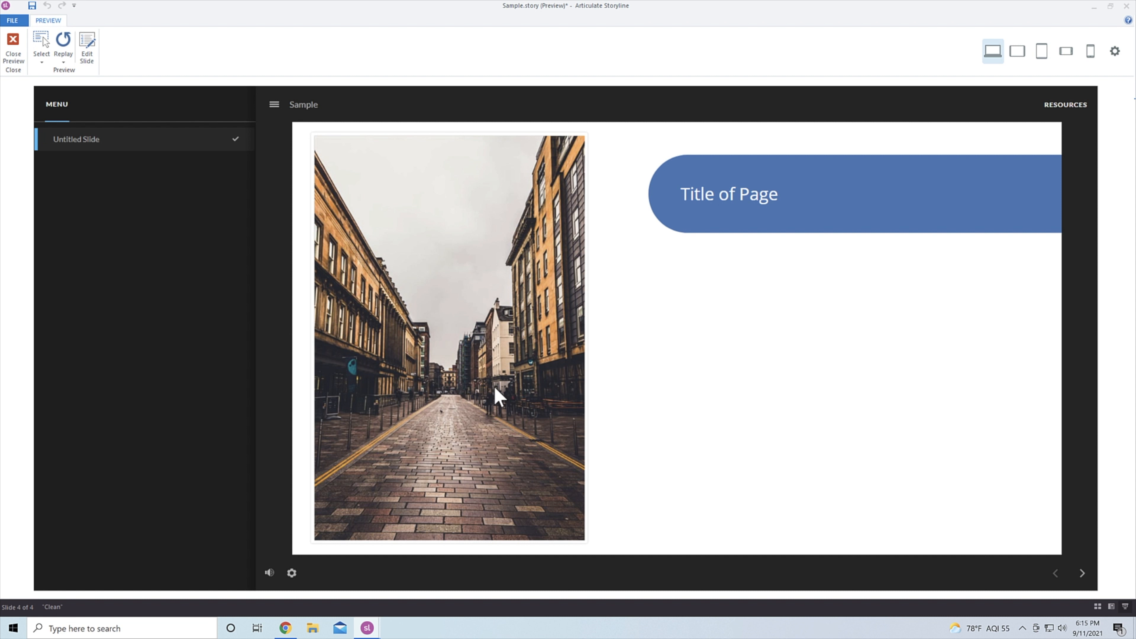
{"action": "left_click", "coordinate": [13, 48]}
- Switch to Safari and look through the LearningDojo home page, the Templates page and the list of courses
{"action": "left_click", "coordinate": [68, 365]}
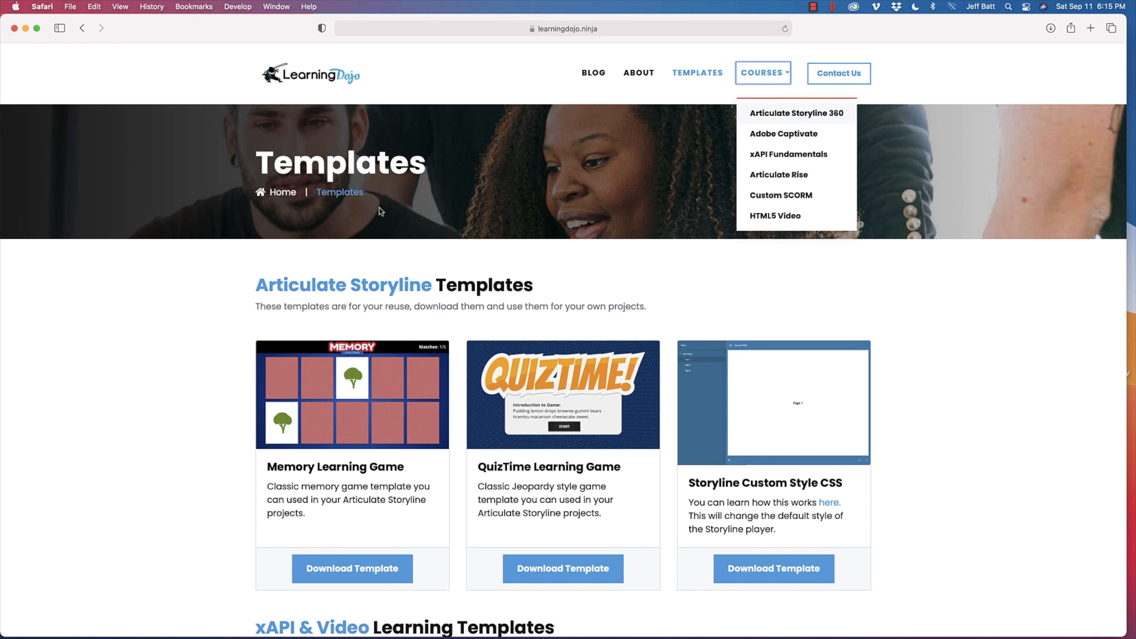
{"action": "left_click", "coordinate": [358, 78]}
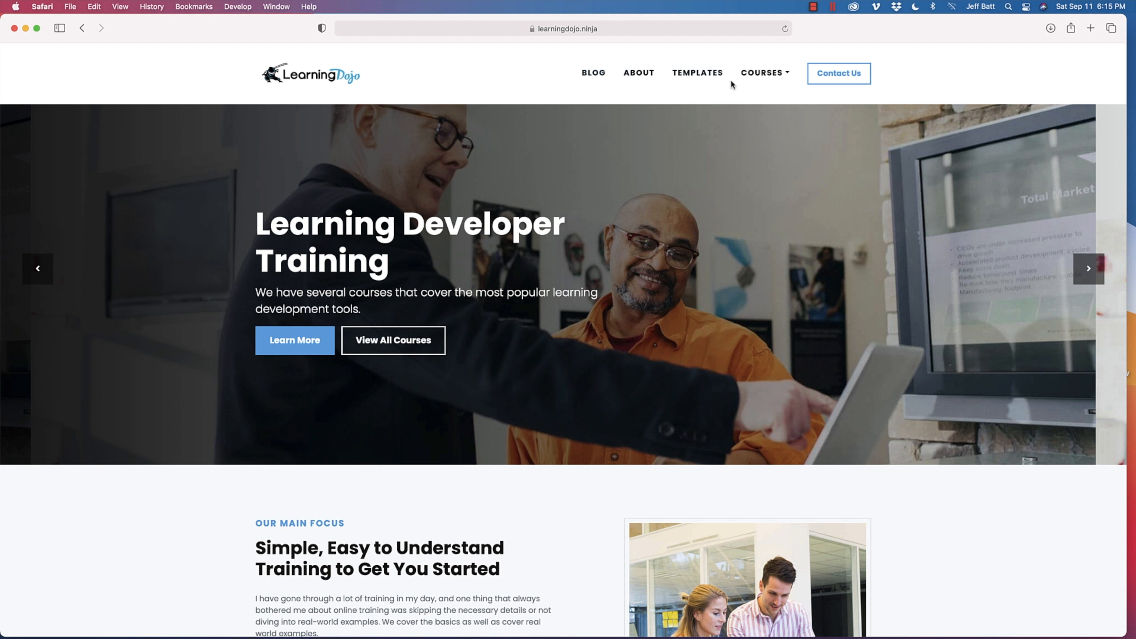
{"action": "left_click", "coordinate": [706, 74]}
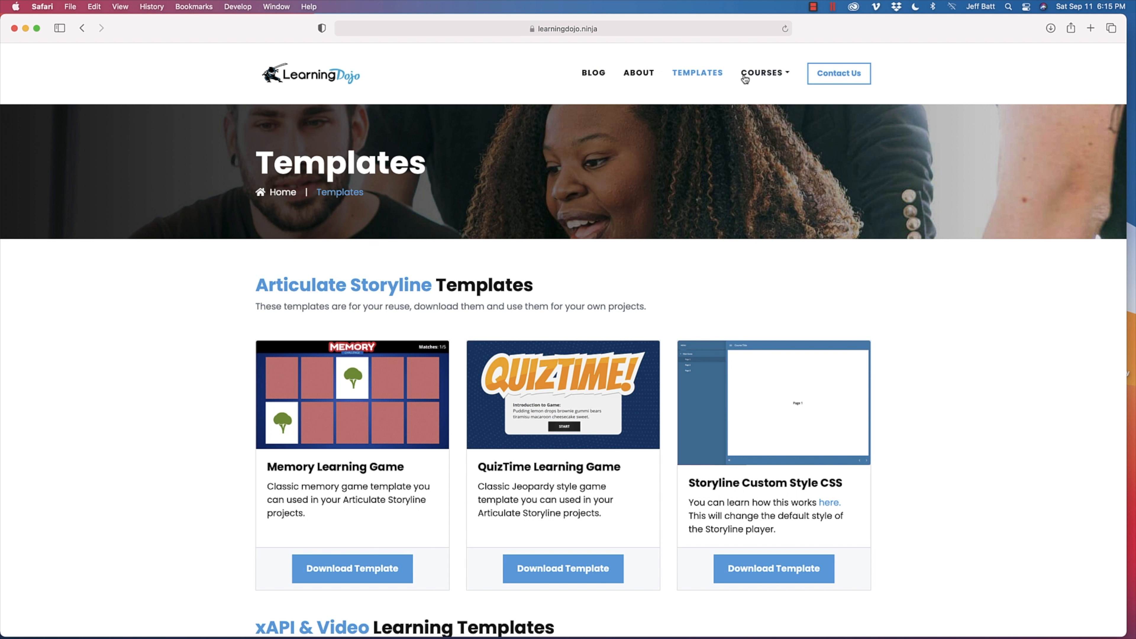
{"action": "left_click", "coordinate": [757, 75]}
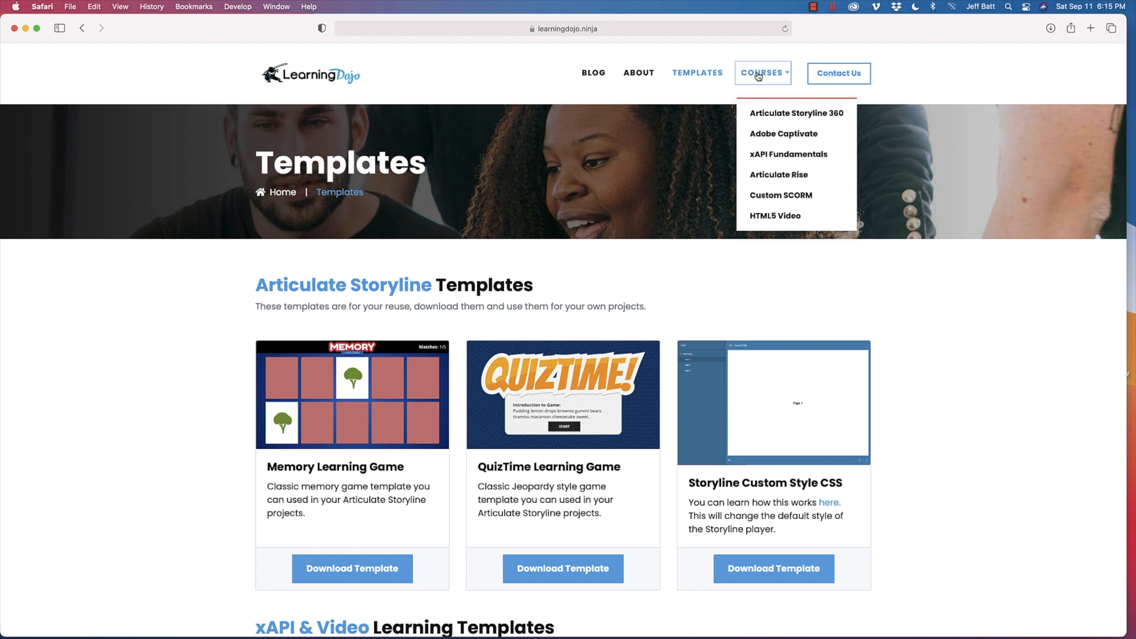
{"action": "left_click", "coordinate": [984, 160]}
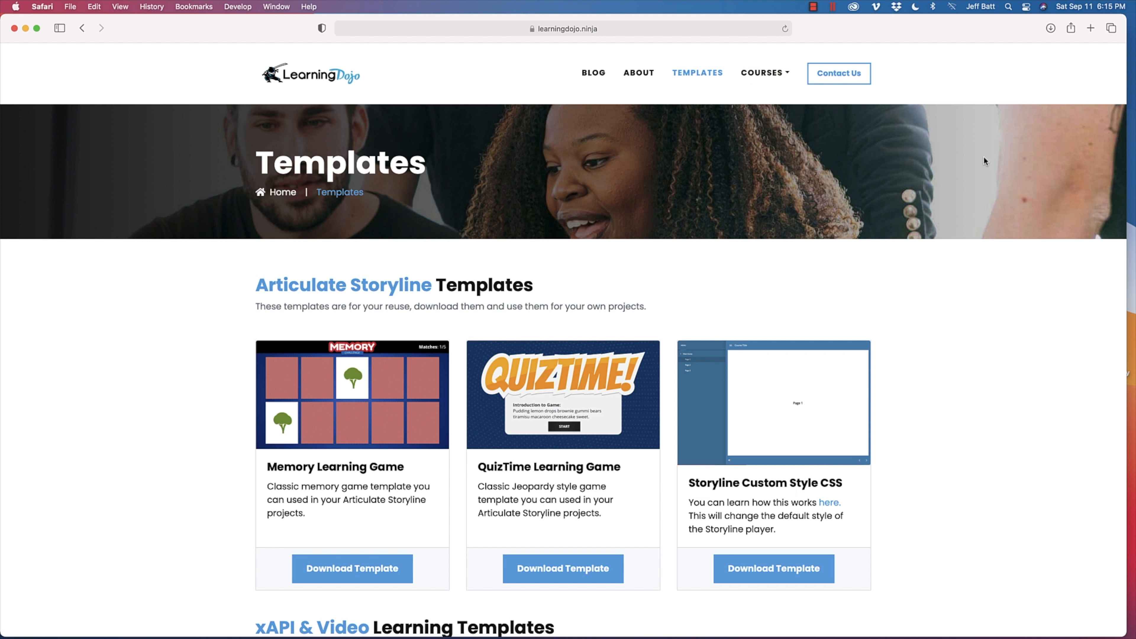